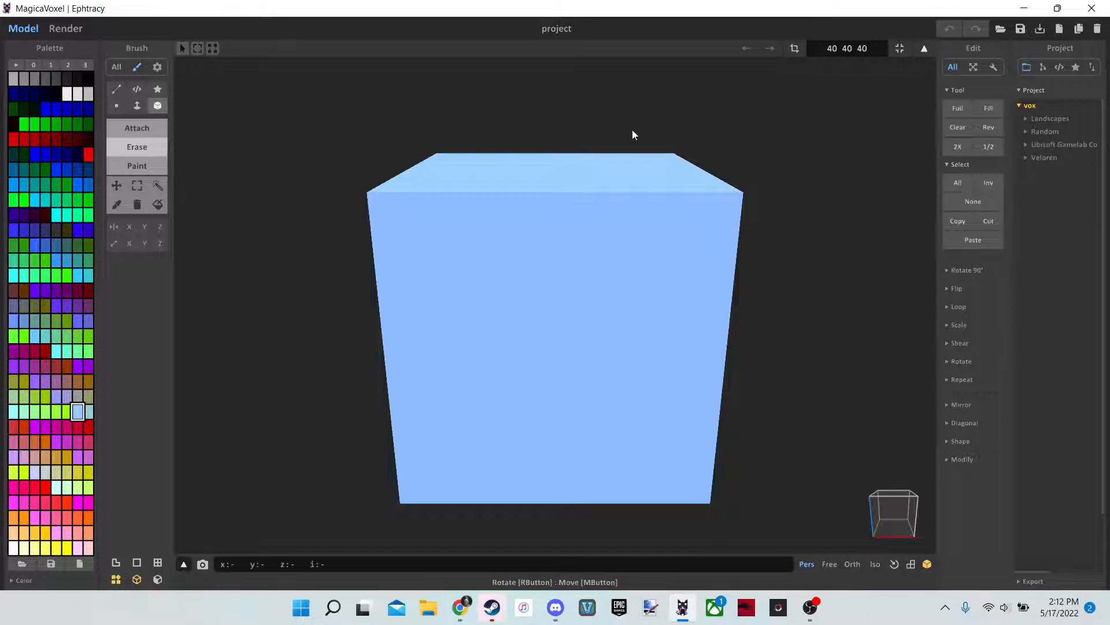
# Preview default palettes 1, 2 and 3 on the cube and return to palette 0
pyautogui.moveTo(310, 223)
pyautogui.mouseDown(button='right')
pyautogui.moveTo(641, 269)
pyautogui.moveTo(327, 217)
pyautogui.mouseUp(button='right')
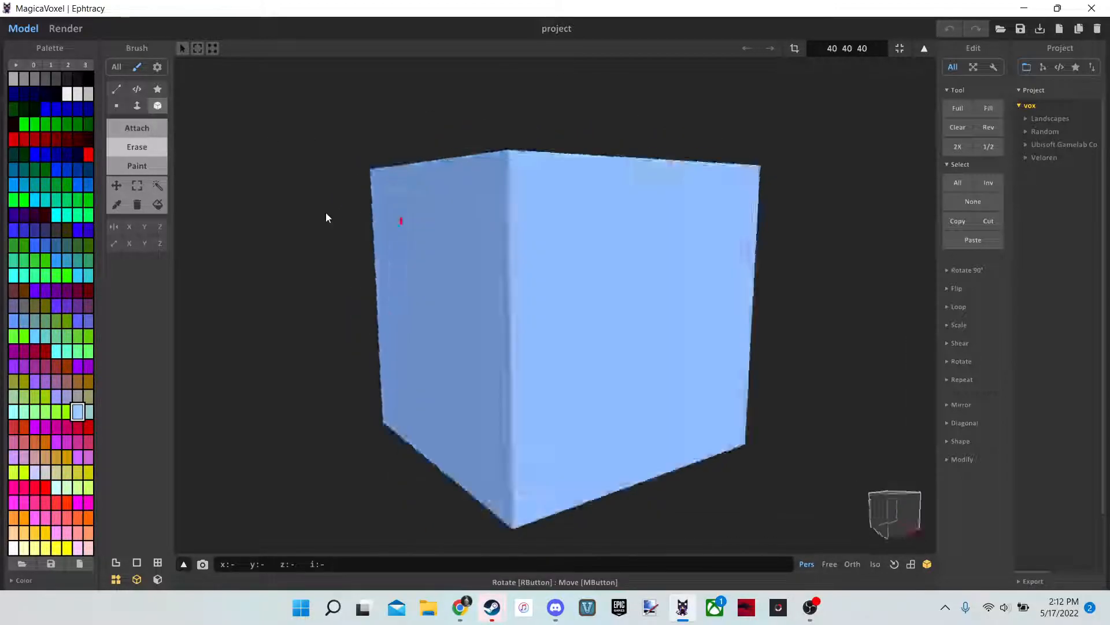
pyautogui.click(50, 65)
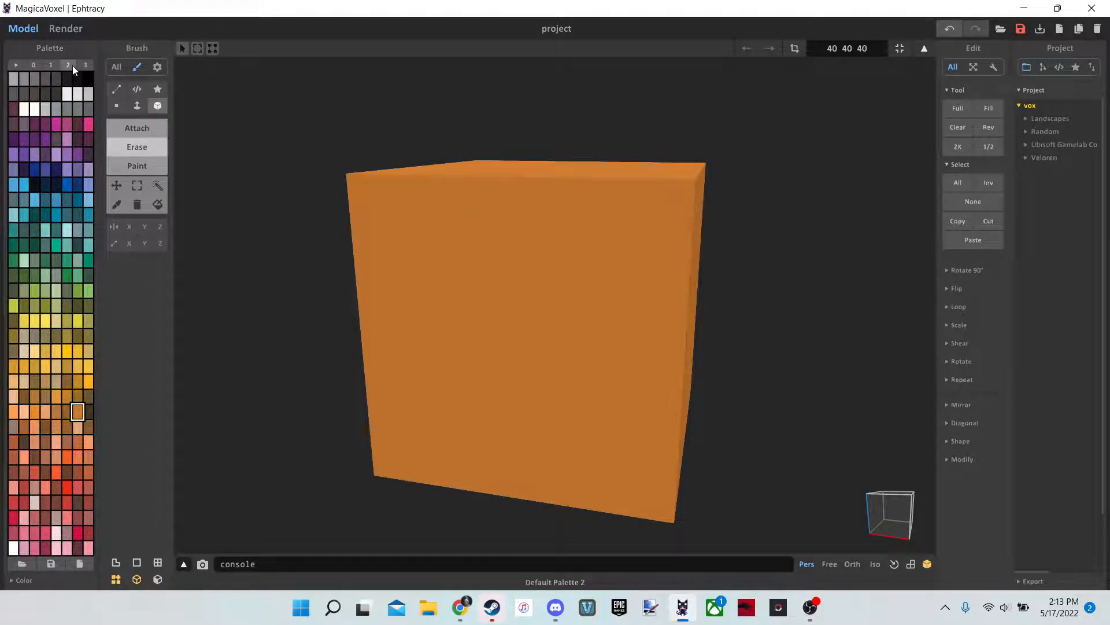
pyautogui.click(71, 64)
pyautogui.moveTo(220, 141); pyautogui.dragTo(293, 134, button='right')
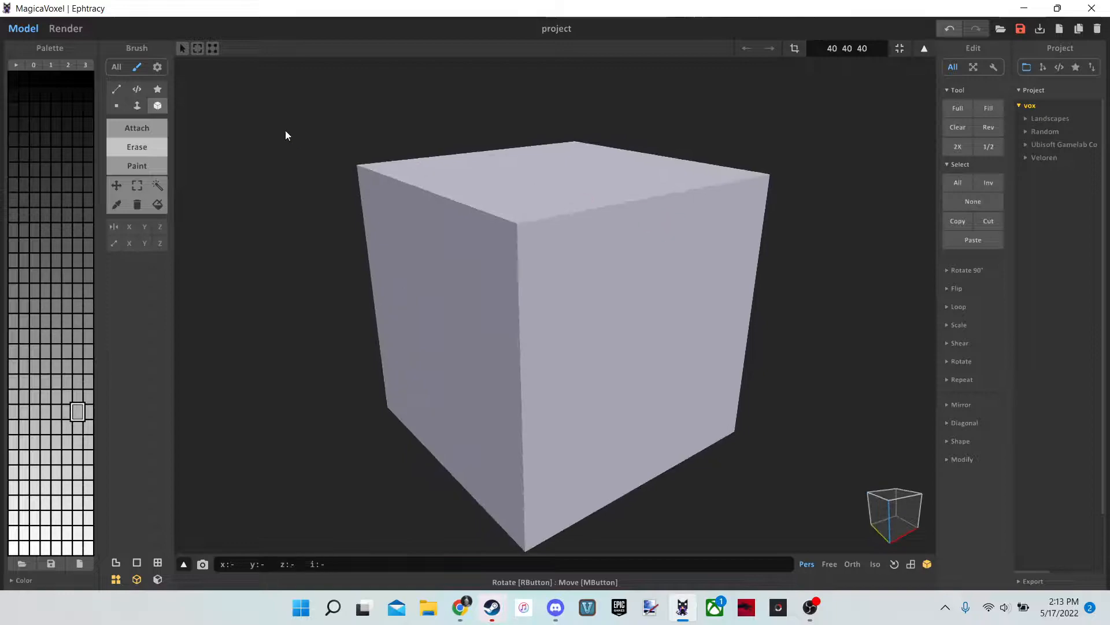
pyautogui.click(87, 64)
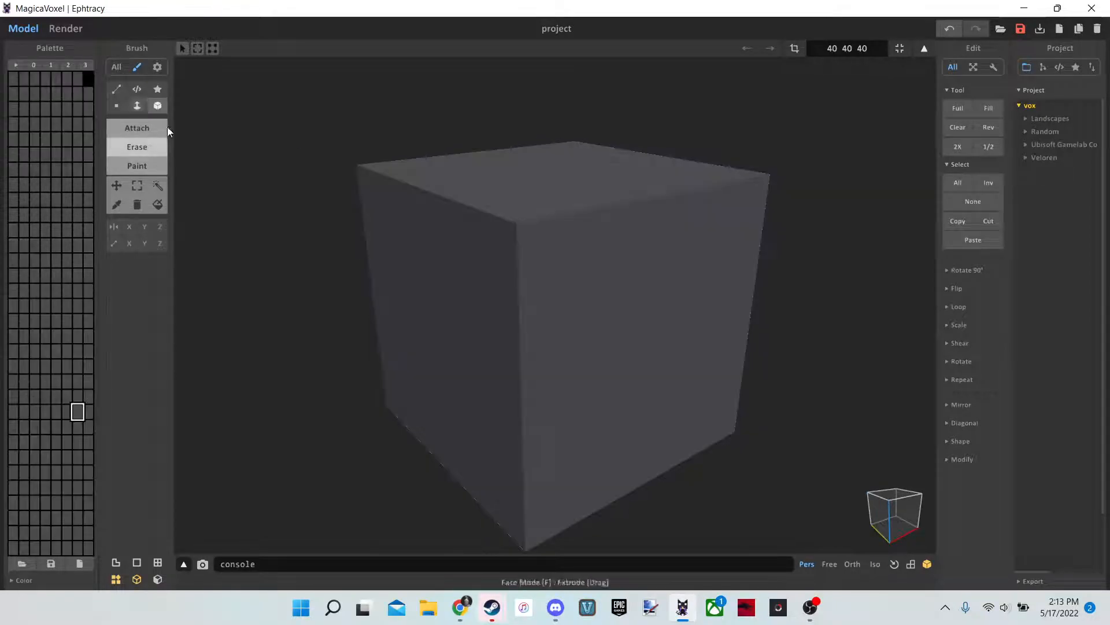
pyautogui.moveTo(339, 186); pyautogui.dragTo(694, 210, button='right')
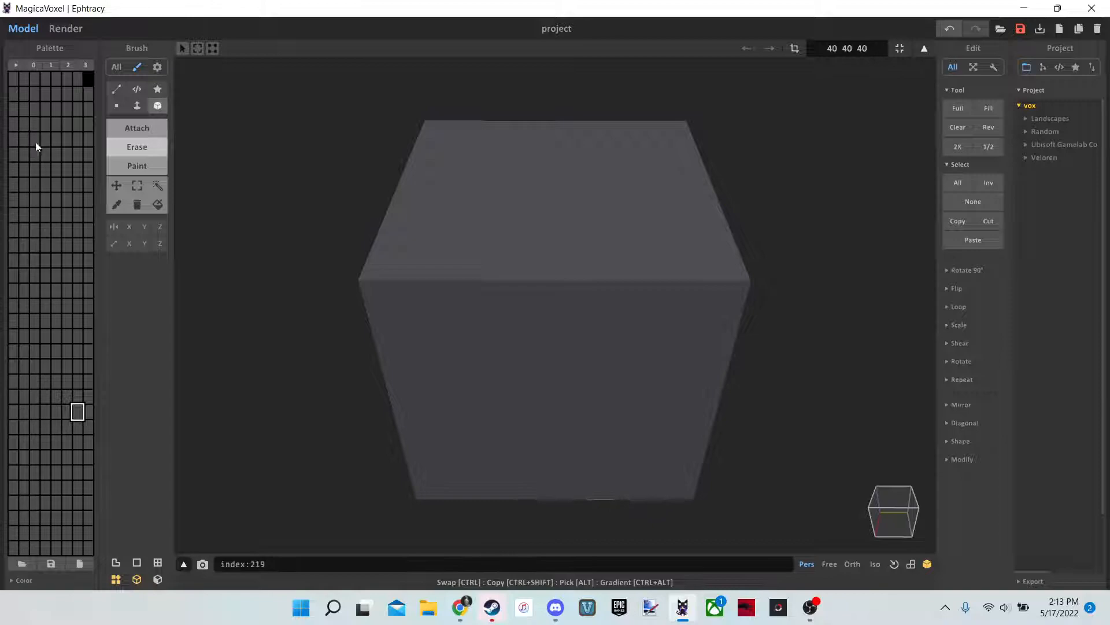
pyautogui.moveTo(397, 216); pyautogui.dragTo(352, 154, button='right')
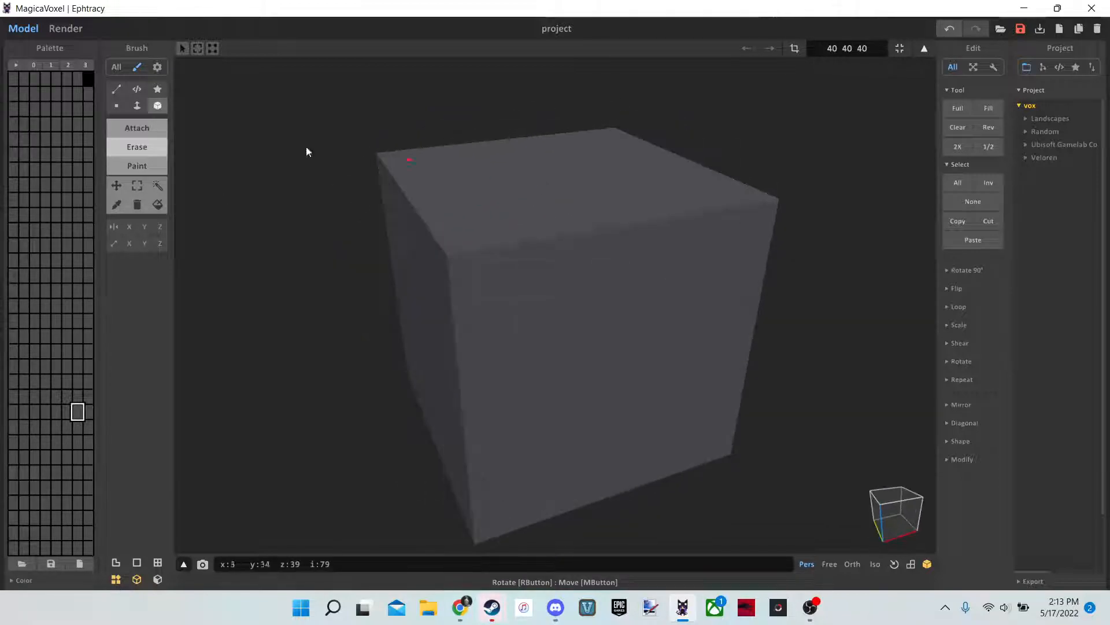
pyautogui.click(57, 64)
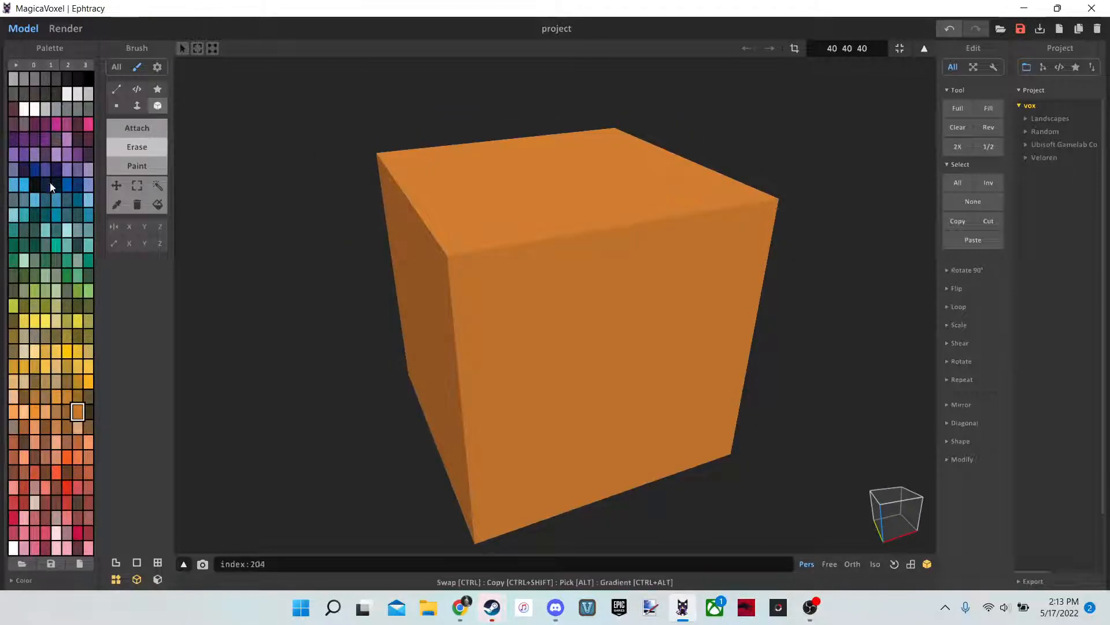
pyautogui.click(33, 64)
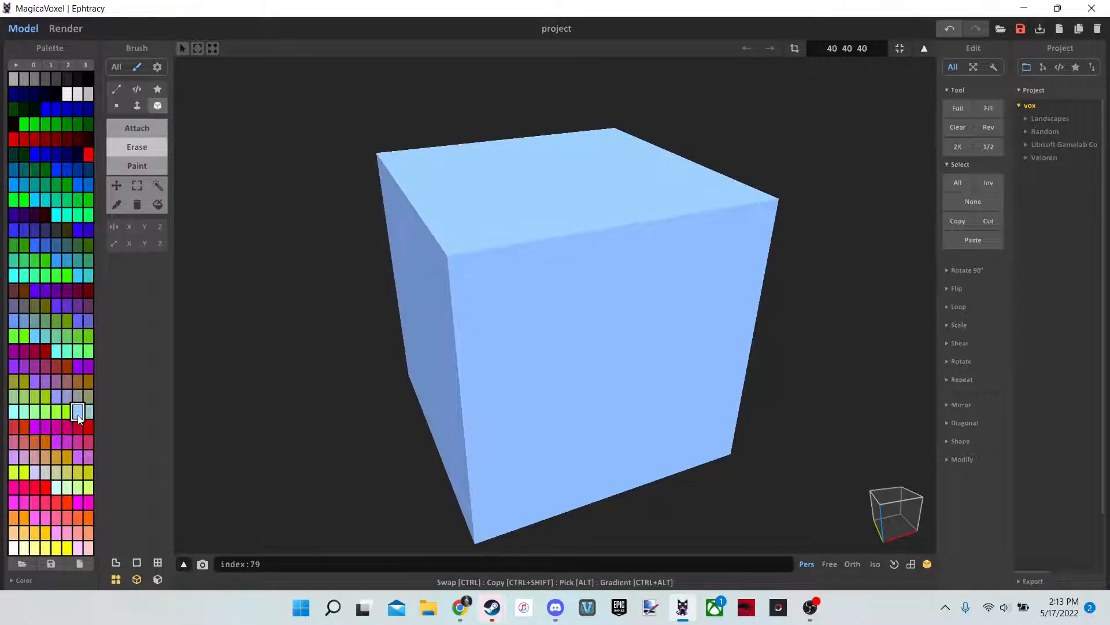
# Expand the colour sliders and adjust the selected swatch's hue, saturation and value to a pale green, RGB 156 195 124
pyautogui.click(23, 580)
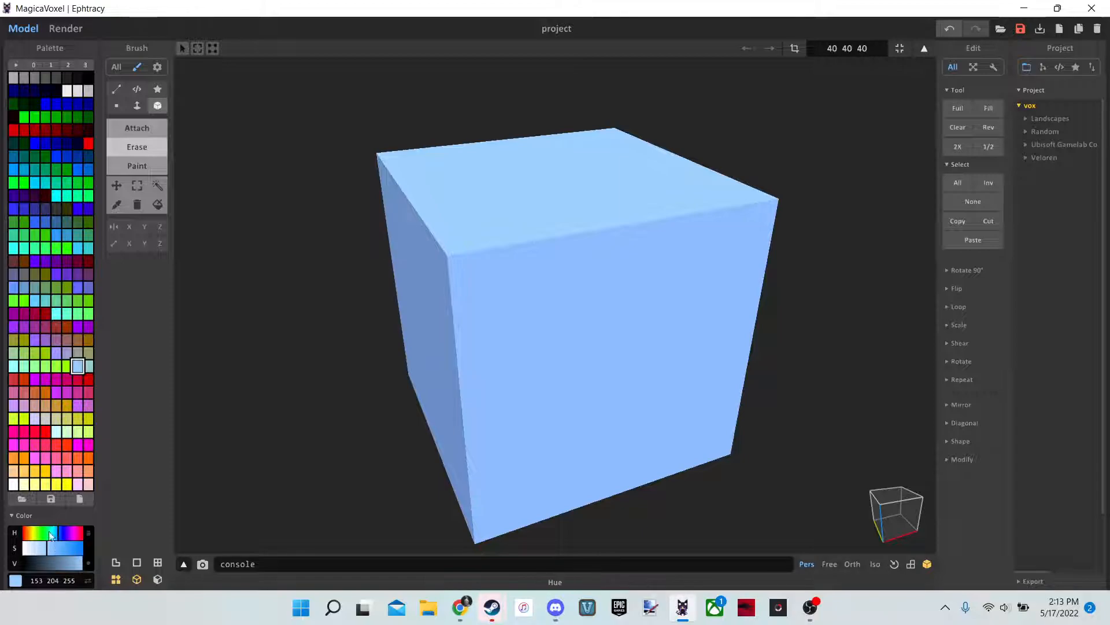
pyautogui.moveTo(51, 530); pyautogui.dragTo(51, 563)
pyautogui.click(50, 547)
pyautogui.moveTo(289, 446); pyautogui.dragTo(490, 440, button='right')
pyautogui.click(67, 548)
pyautogui.moveTo(301, 417); pyautogui.dragTo(350, 442, button='right')
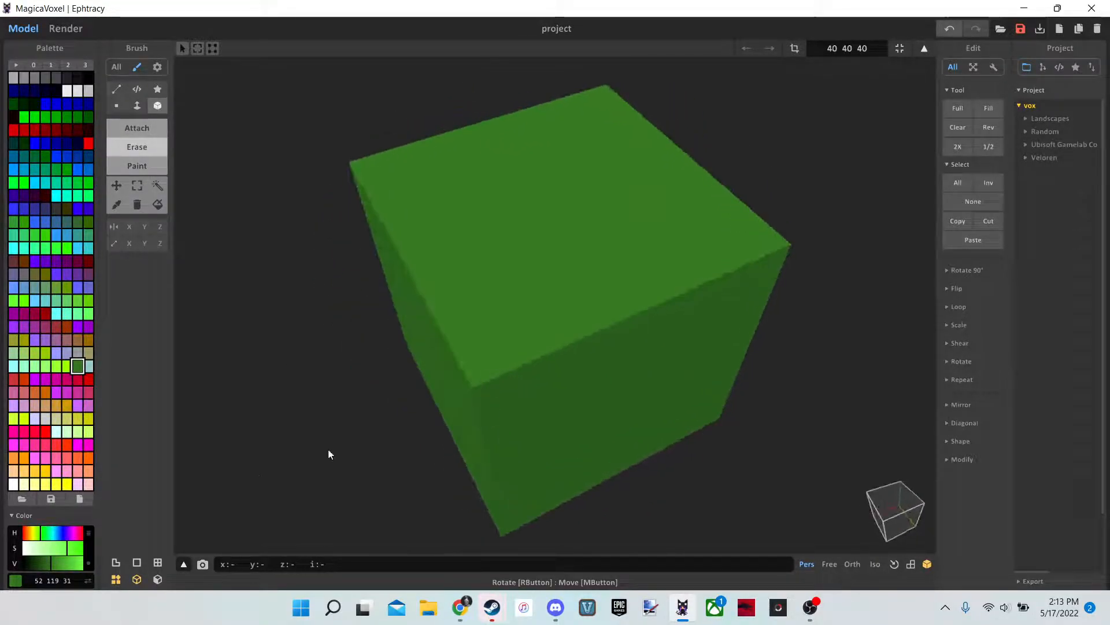
pyautogui.moveTo(50, 532)
pyautogui.mouseDown()
pyautogui.moveTo(73, 536)
pyautogui.moveTo(40, 539)
pyautogui.moveTo(44, 549)
pyautogui.mouseUp()
pyautogui.click(68, 562)
pyautogui.moveTo(471, 269); pyautogui.dragTo(595, 245, button='right')
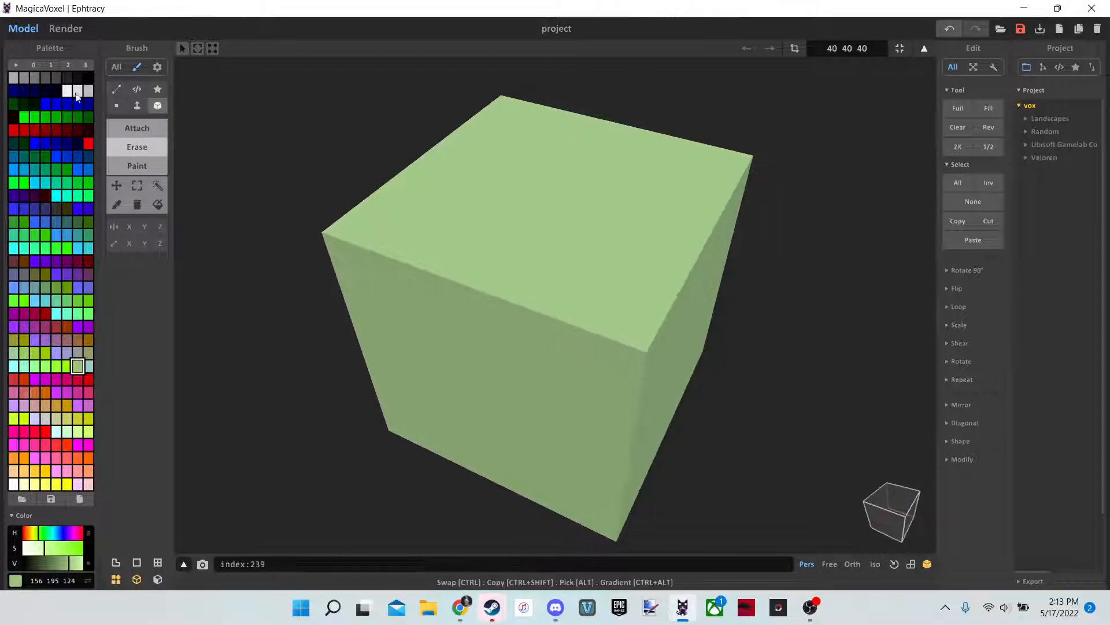
# Load default palette 3, with its nearly uniform dark grey swatches, for the model
pyautogui.click(85, 64)
pyautogui.moveTo(286, 191); pyautogui.dragTo(347, 177, button='right')
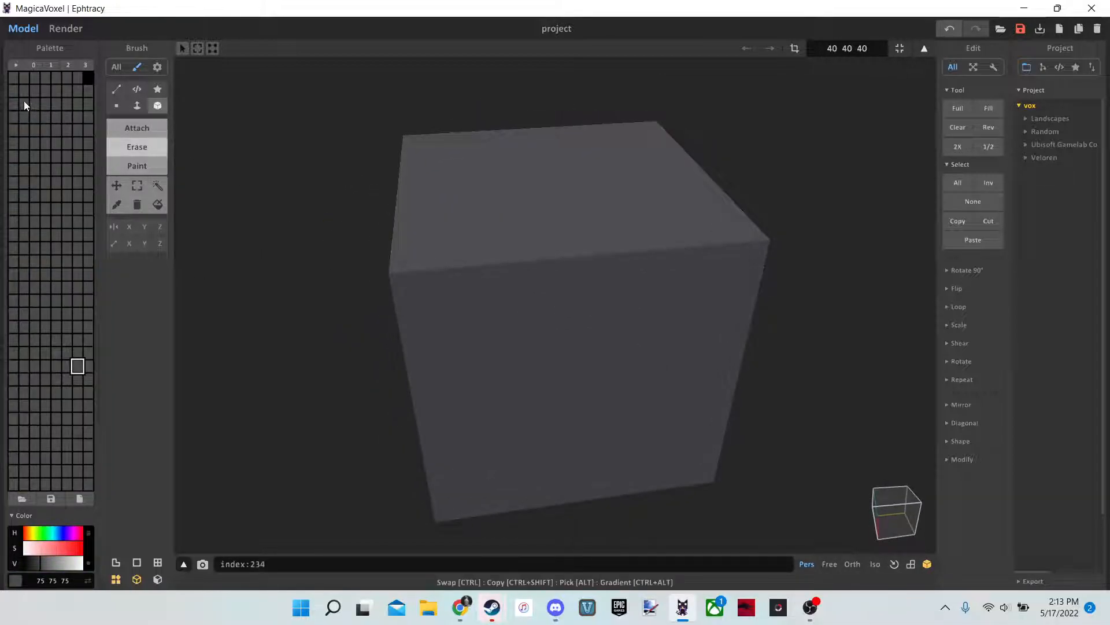
# Switch to Adobe Color in the browser, search for "stone" and open the summer stones theme with the #B7B4BD swatch
pyautogui.click(460, 607)
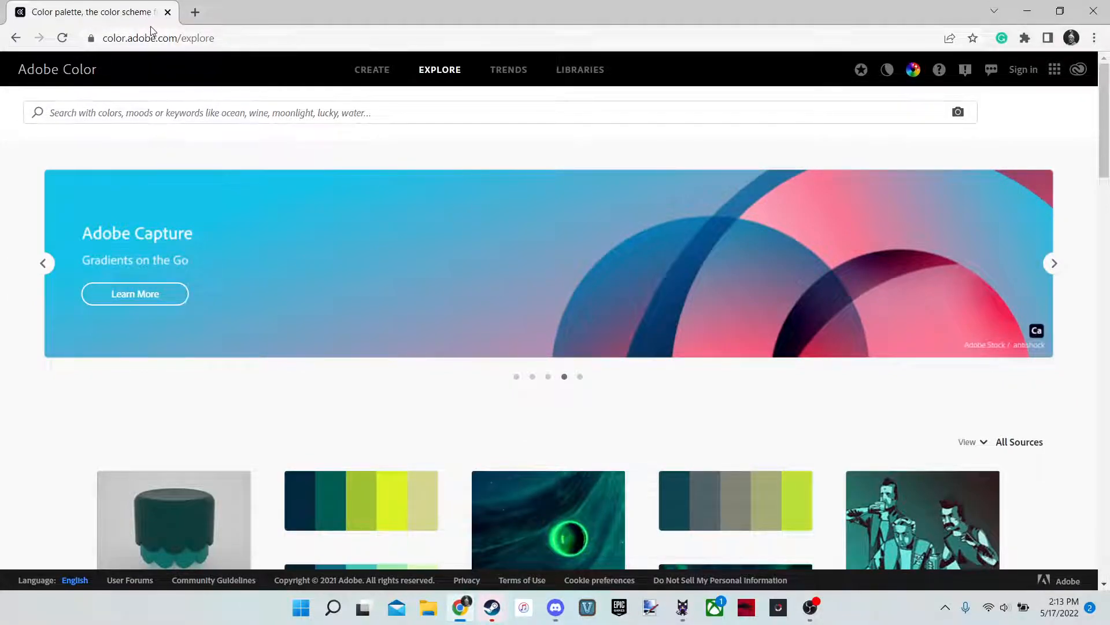
pyautogui.click(252, 110)
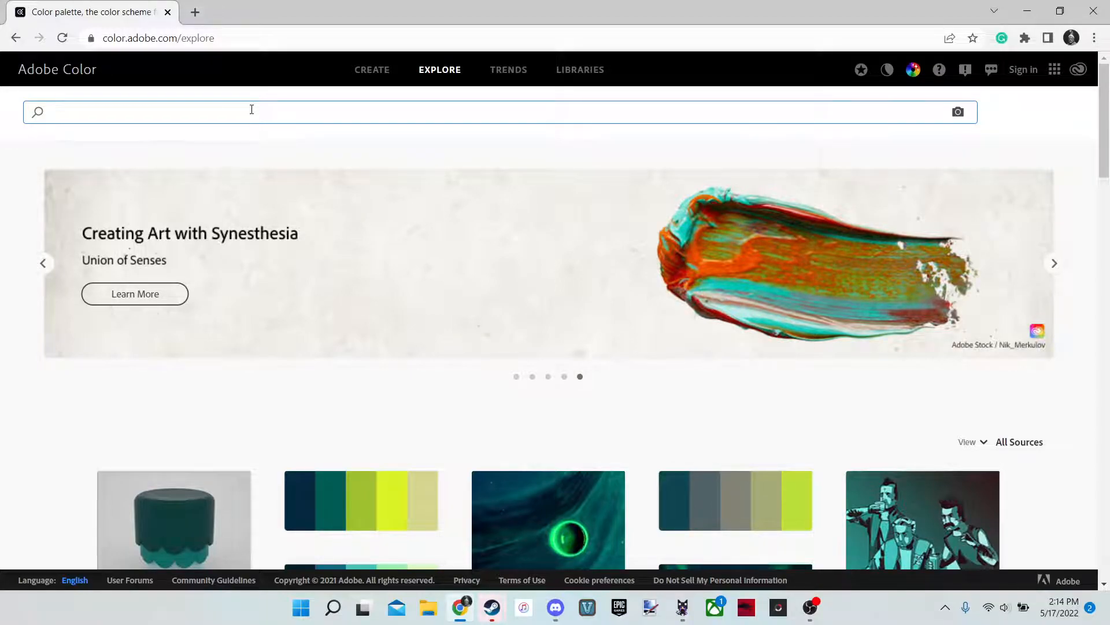
pyautogui.write('stone')
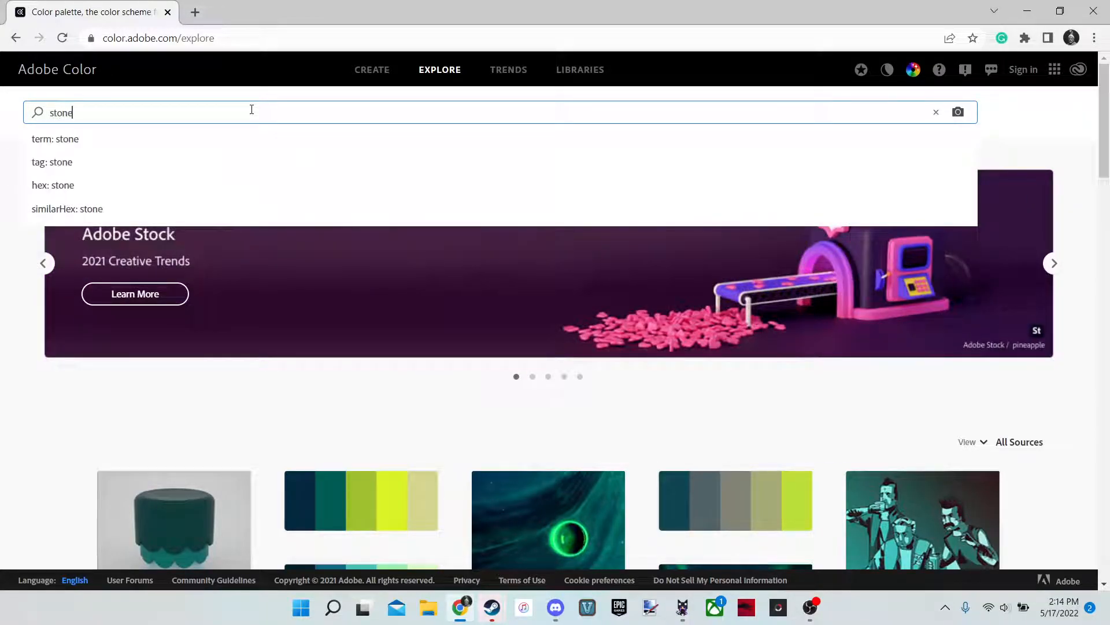
pyautogui.press('Return')
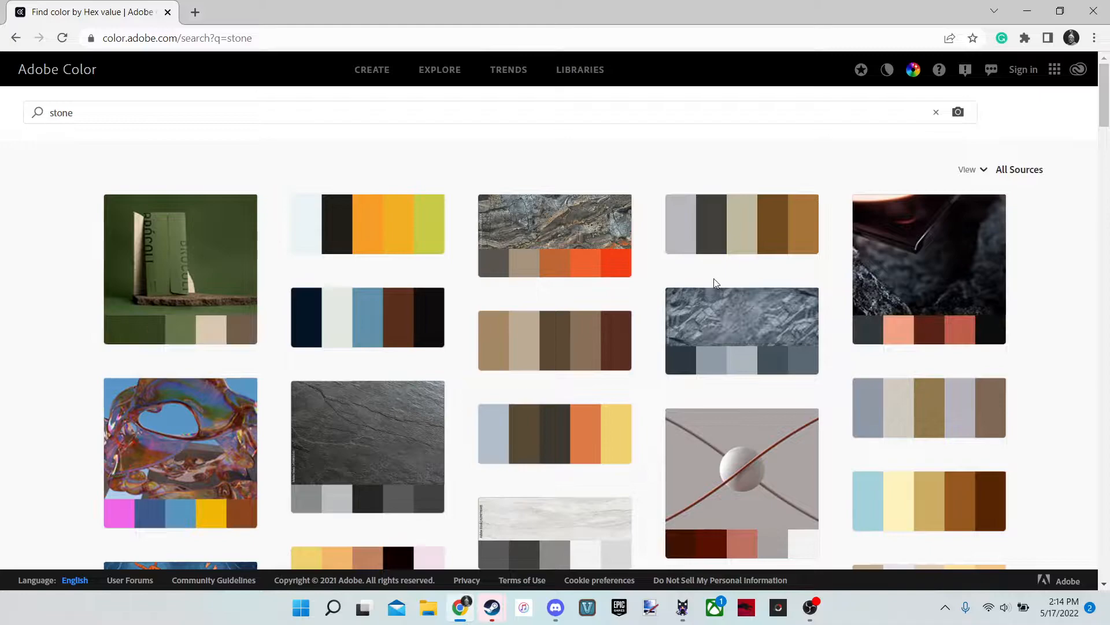
pyautogui.scroll(-3, 715, 281)
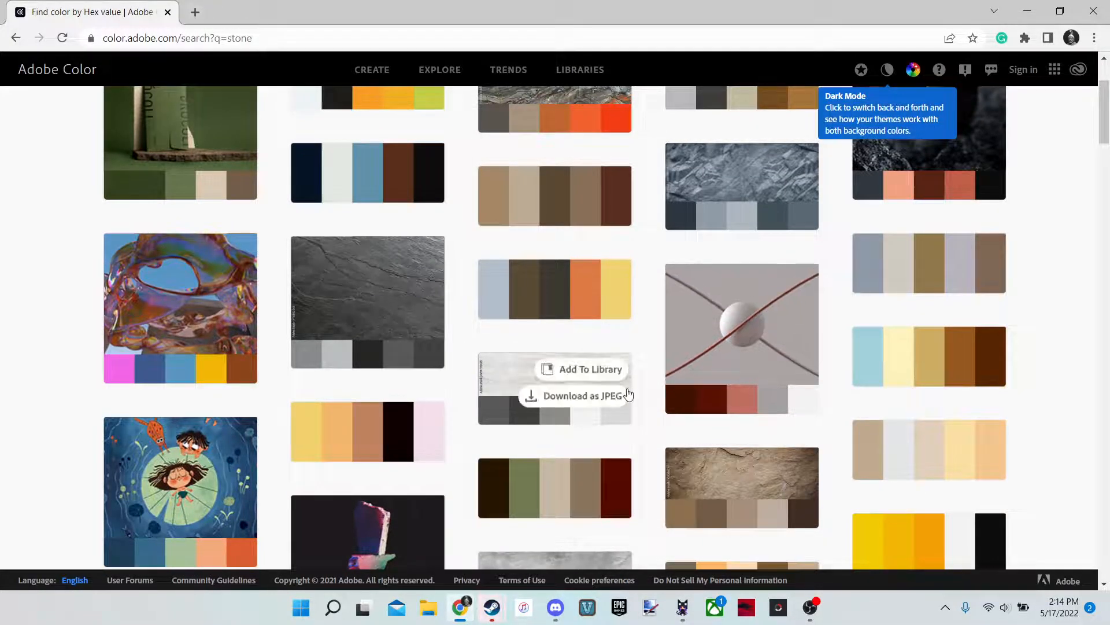
pyautogui.click(931, 277)
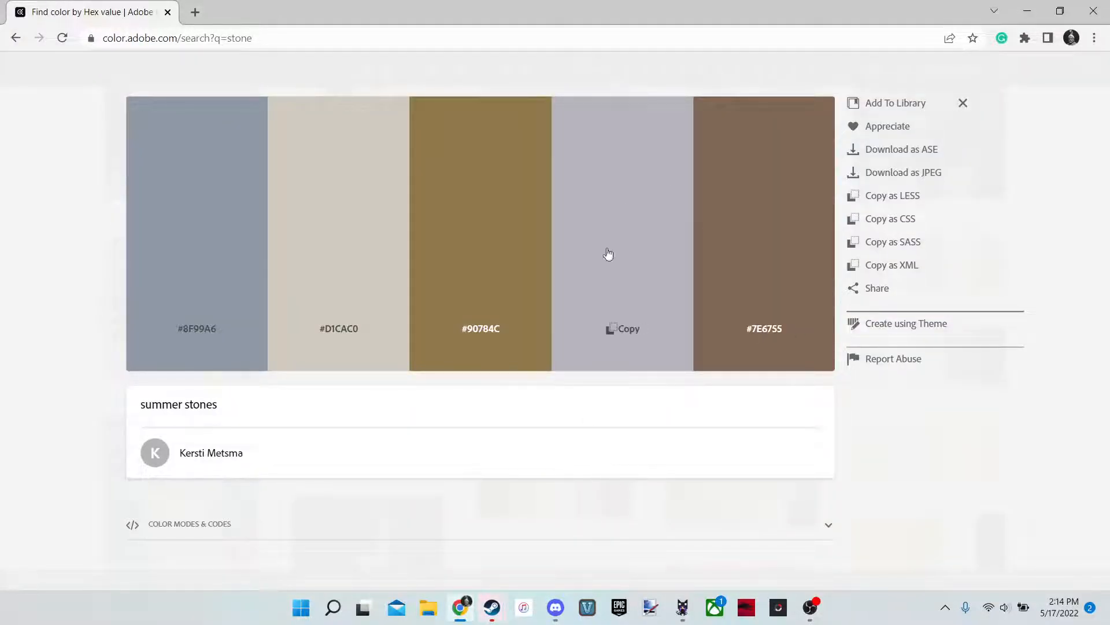
# Return to MagicaVoxel and paste the theme's #B7B4BD colour code into the first swatch of the third palette row
pyautogui.click(682, 607)
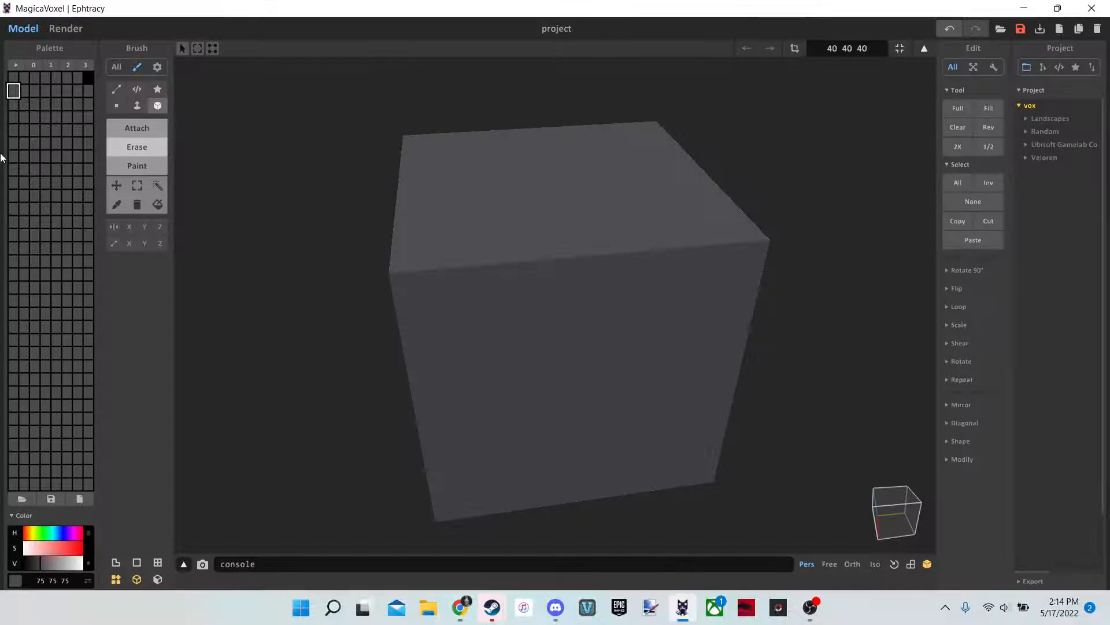
pyautogui.rightClick(13, 106)
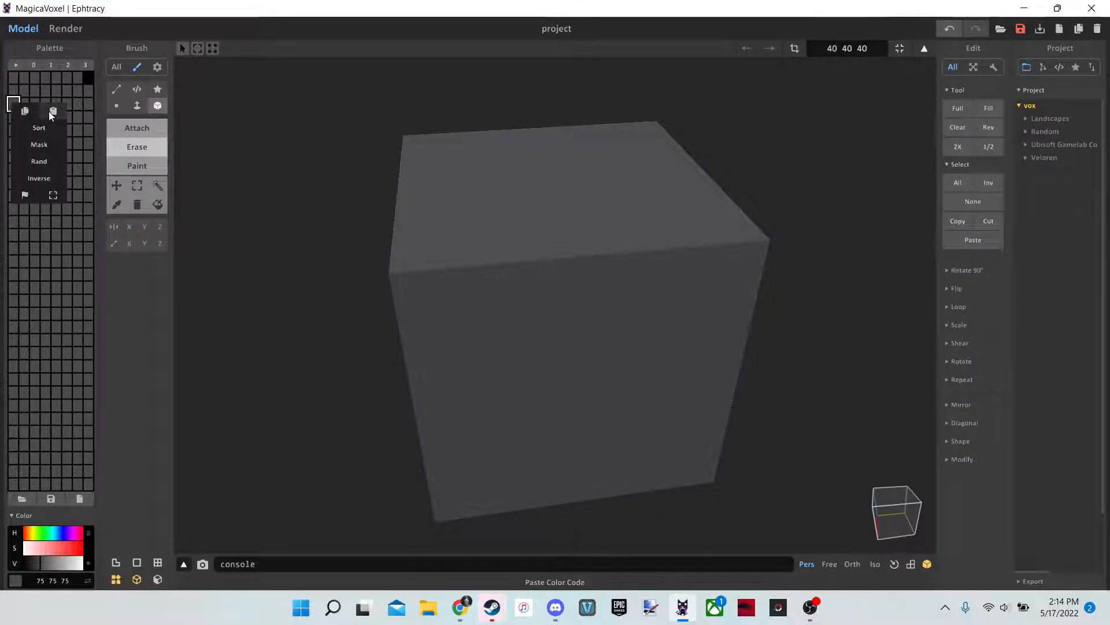
pyautogui.click(12, 103)
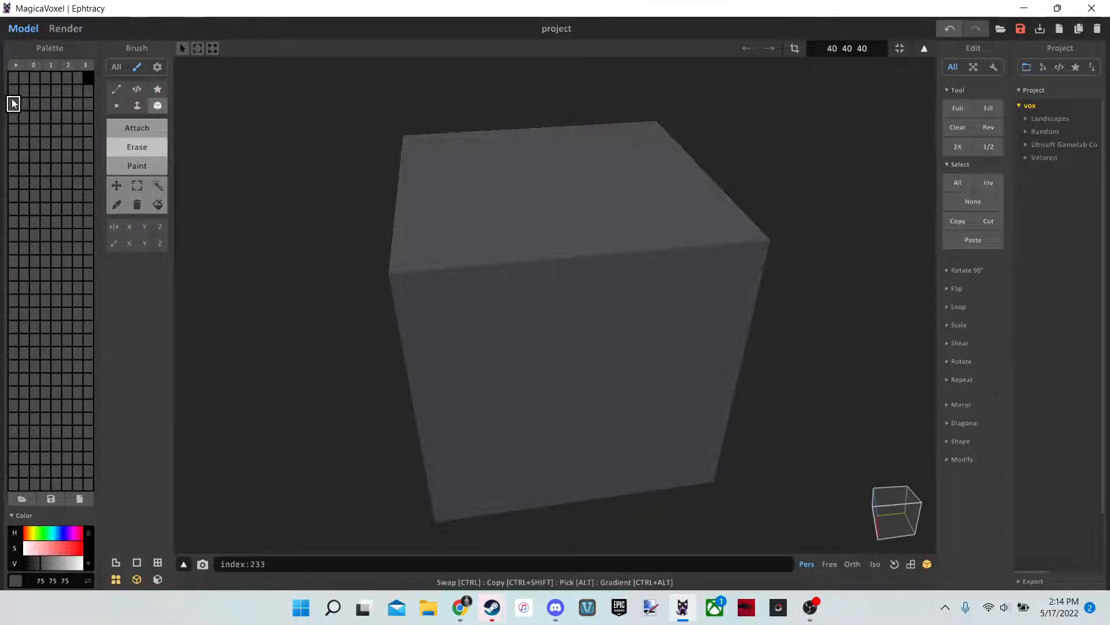
pyautogui.rightClick(13, 101)
pyautogui.click(54, 107)
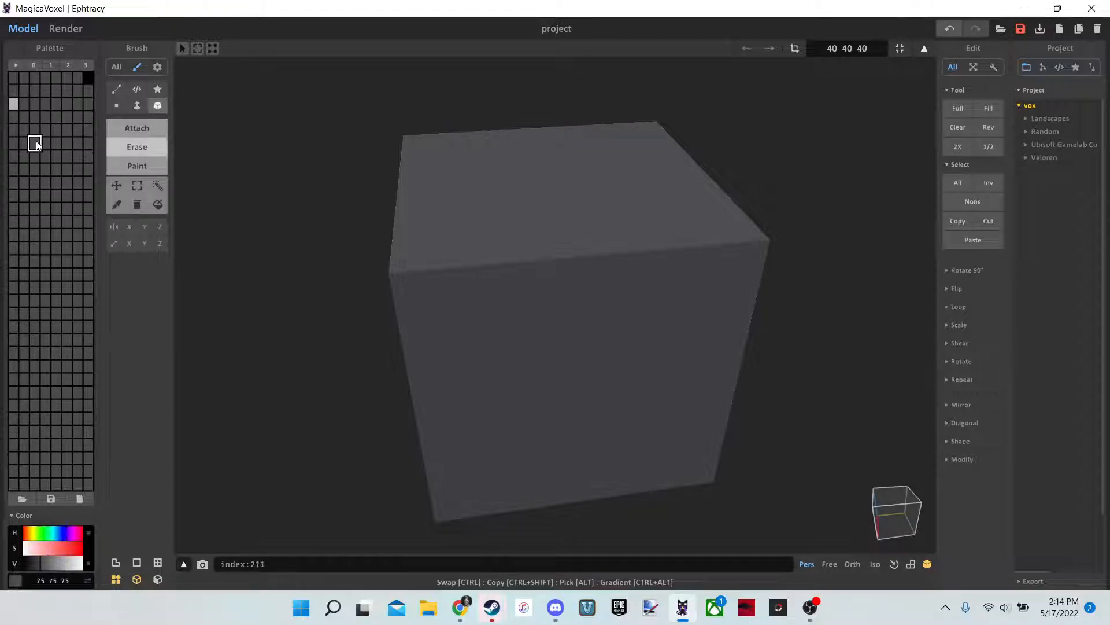
# Switch to the browser, copy the #8F99A6 colour from the summer stones theme and return to MagicaVoxel
pyautogui.click(88, 103)
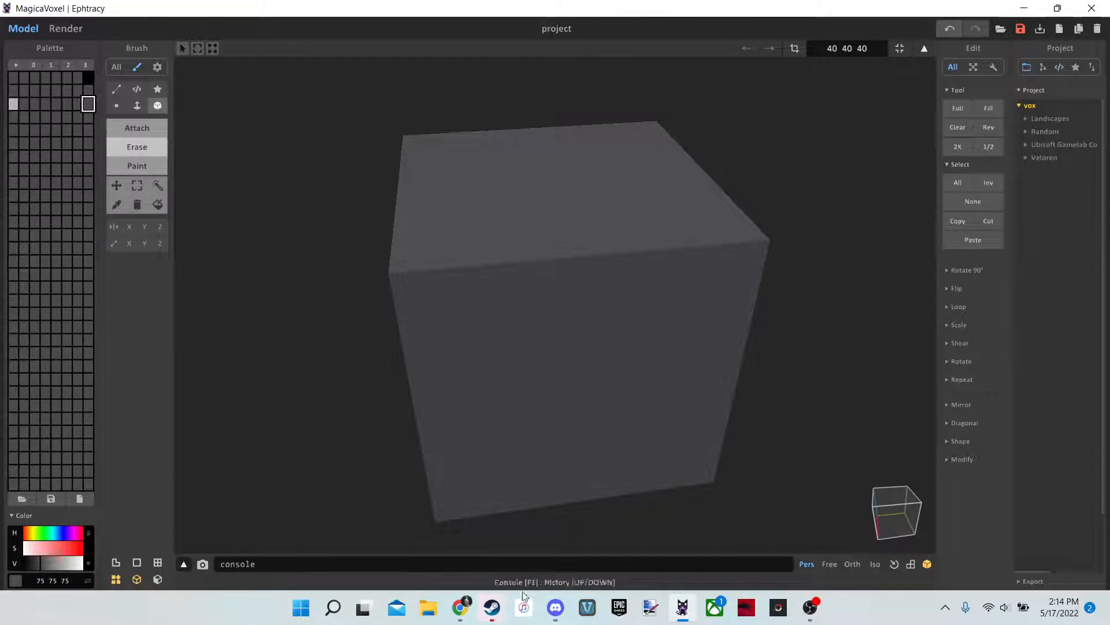
pyautogui.moveTo(370, 219); pyautogui.dragTo(255, 216, button='right')
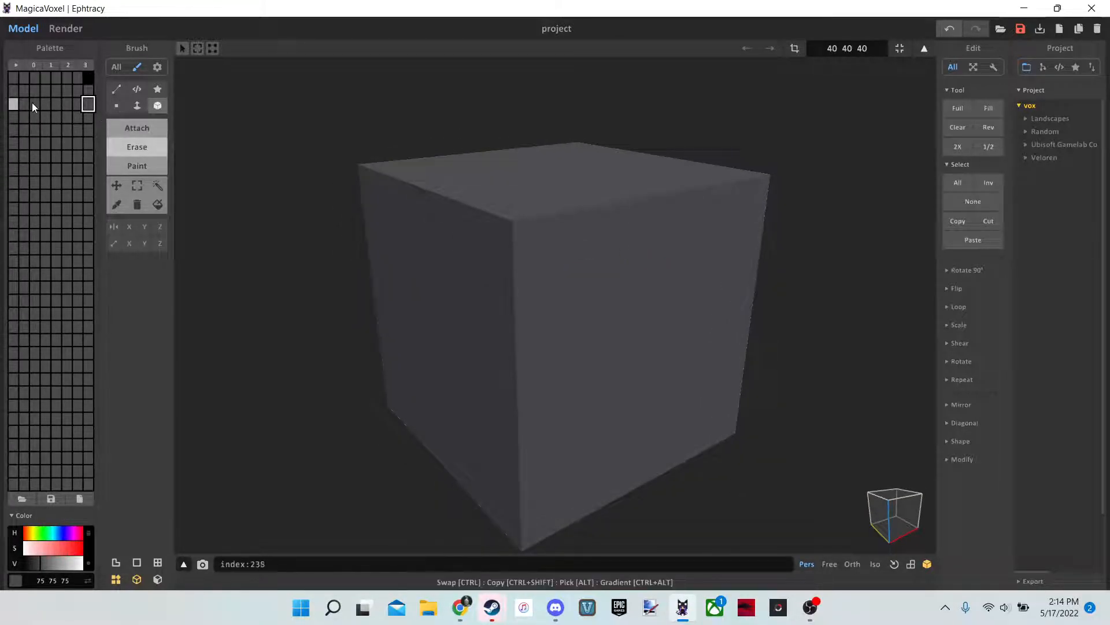
pyautogui.moveTo(449, 233); pyautogui.dragTo(201, 164, button='right')
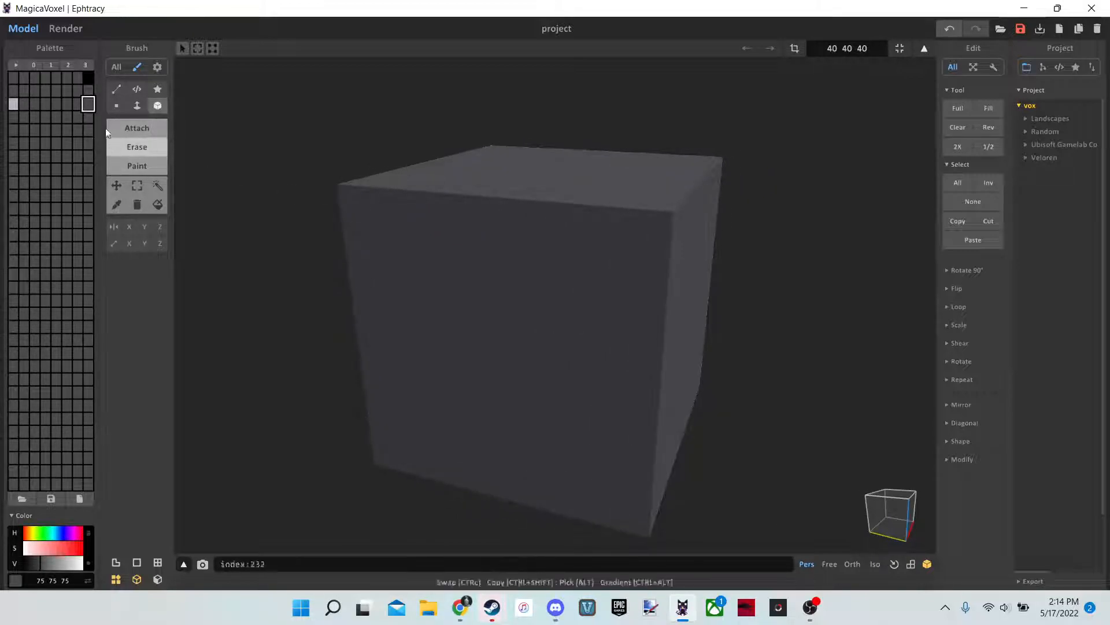
pyautogui.click(460, 607)
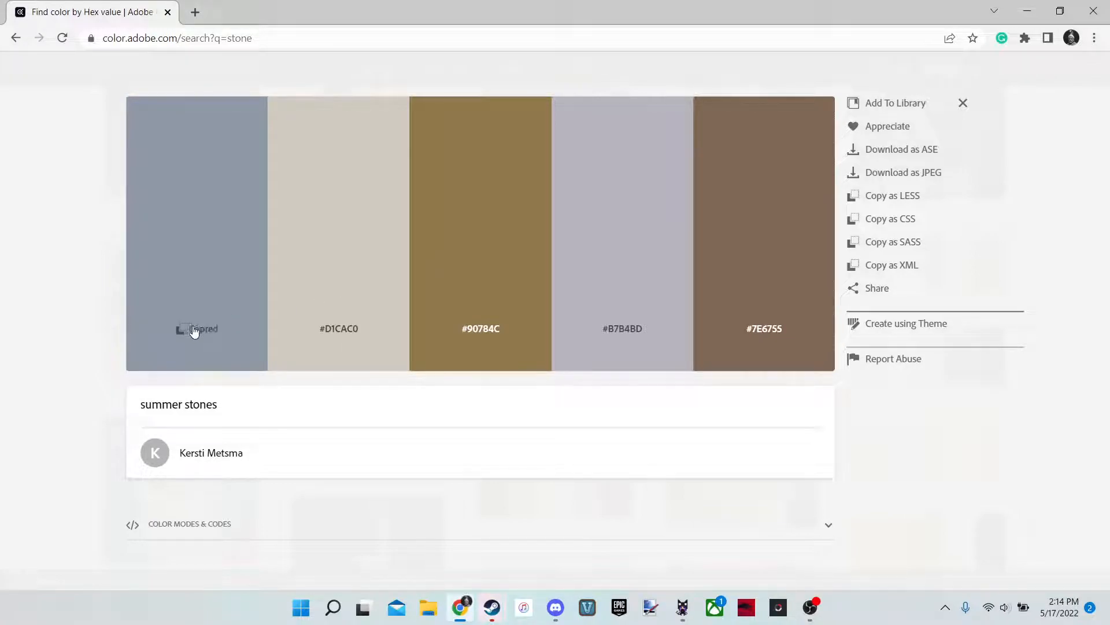
pyautogui.click(1027, 11)
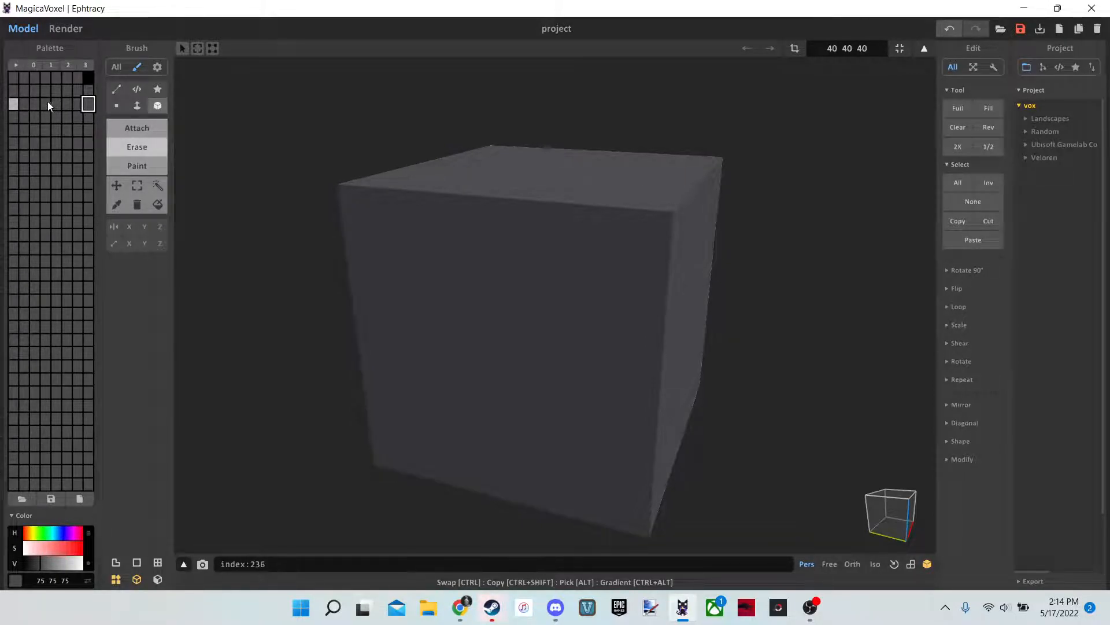
pyautogui.moveTo(15, 103); pyautogui.dragTo(87, 101)
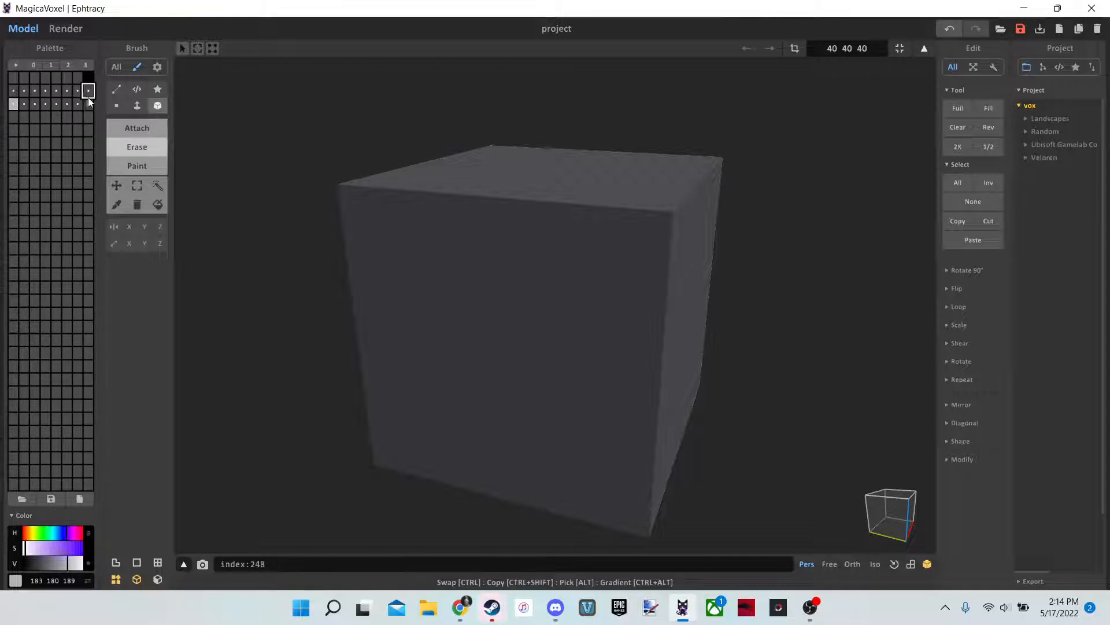
pyautogui.rightClick(87, 103)
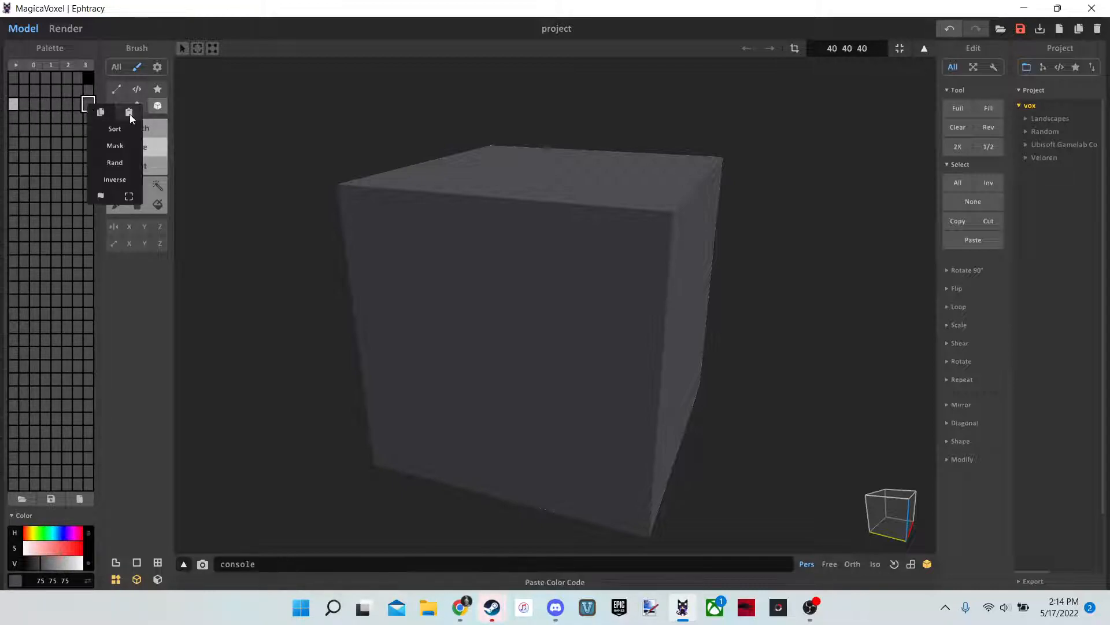
pyautogui.click(45, 130)
pyautogui.moveTo(86, 168); pyautogui.dragTo(12, 105)
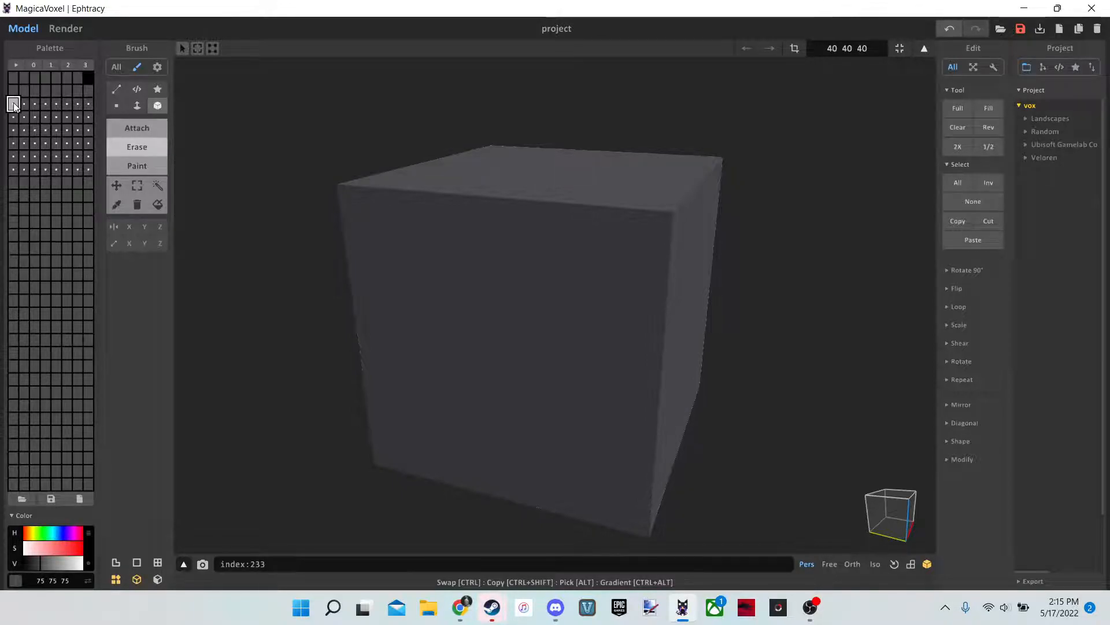
# Paste the copied #8F99A6 colour code into the fifth swatch of the third palette row
pyautogui.click(56, 104)
pyautogui.rightClick(55, 101)
pyautogui.click(96, 111)
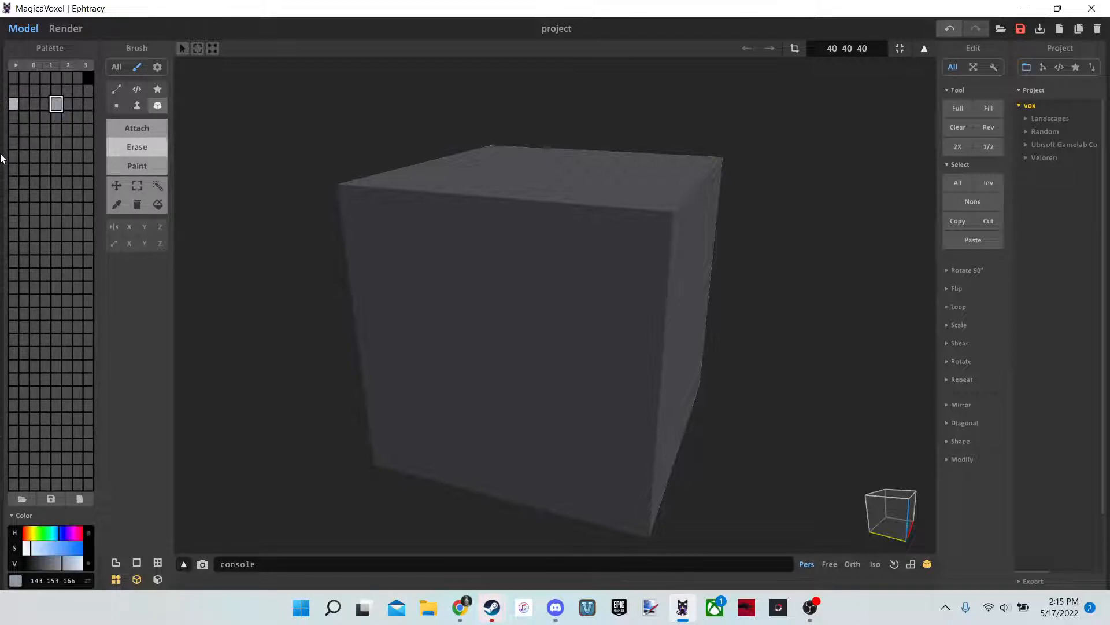
# Create a colour gradient between the first and fifth swatches of the third palette row
pyautogui.click(24, 130)
pyautogui.click(12, 107)
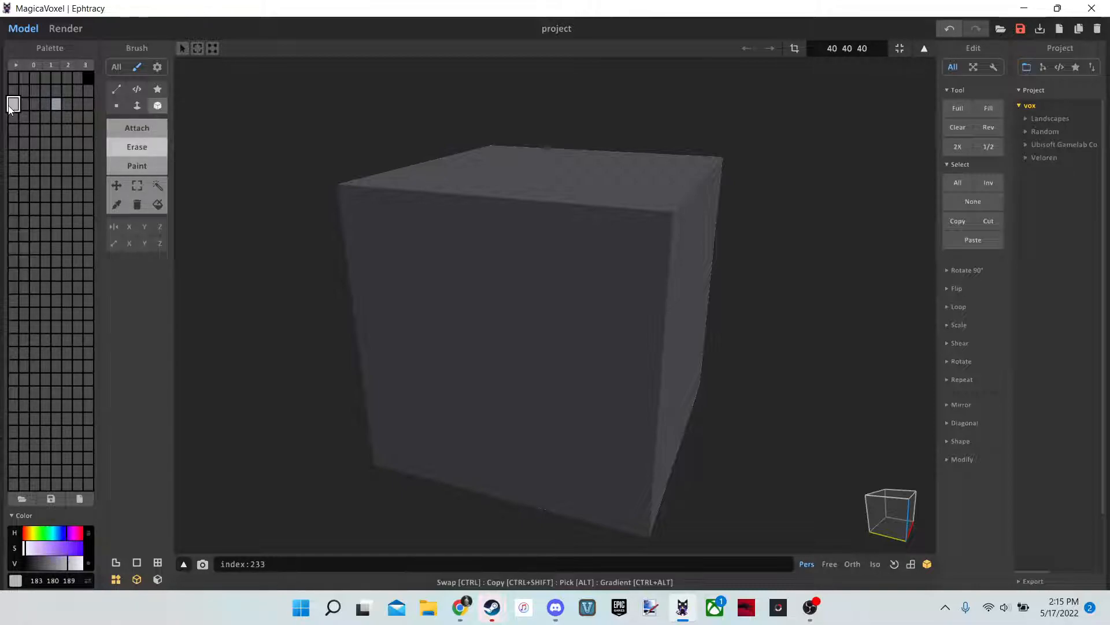
pyautogui.keyDown('ctrl'); pyautogui.keyDown('alt'); pyautogui.moveTo(48, 104); pyautogui.dragTo(56, 103); pyautogui.keyUp('alt'); pyautogui.keyUp('ctrl')
pyautogui.click(53, 124)
pyautogui.click(46, 108)
pyautogui.moveTo(453, 180); pyautogui.dragTo(507, 183, button='right')
pyautogui.scroll(3, 478, 180)
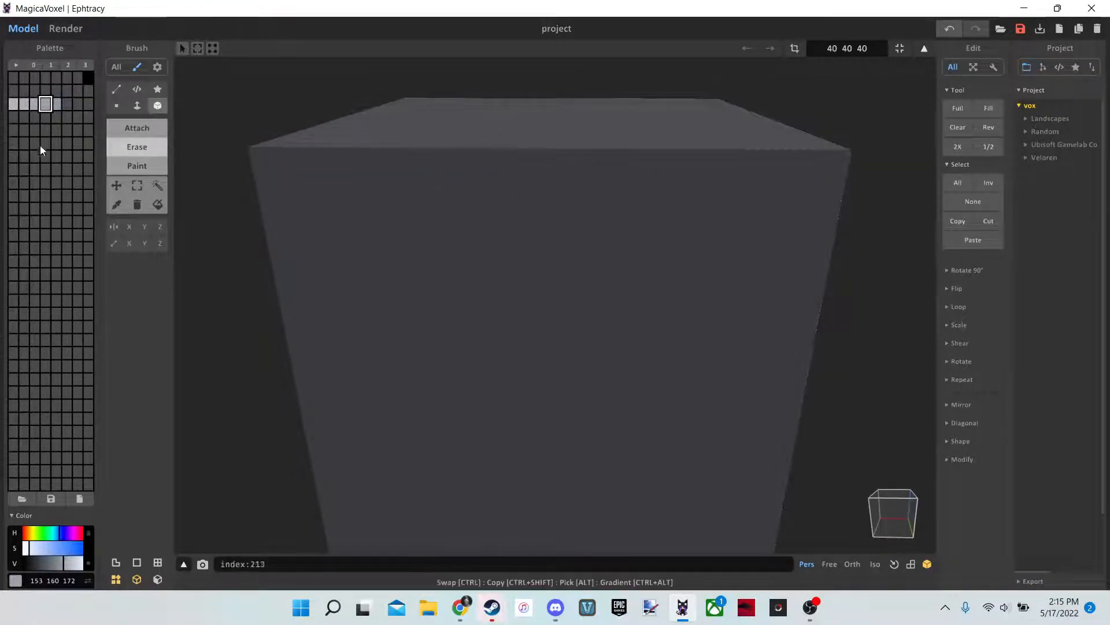
# Switch to Paint mode and try the first, fourth and fifth gradient colours with one stroke each on the cube
pyautogui.click(14, 104)
pyautogui.scroll(-4, 389, 163)
pyautogui.scroll(3, 387, 166)
pyautogui.moveTo(387, 166); pyautogui.dragTo(442, 174, button='right')
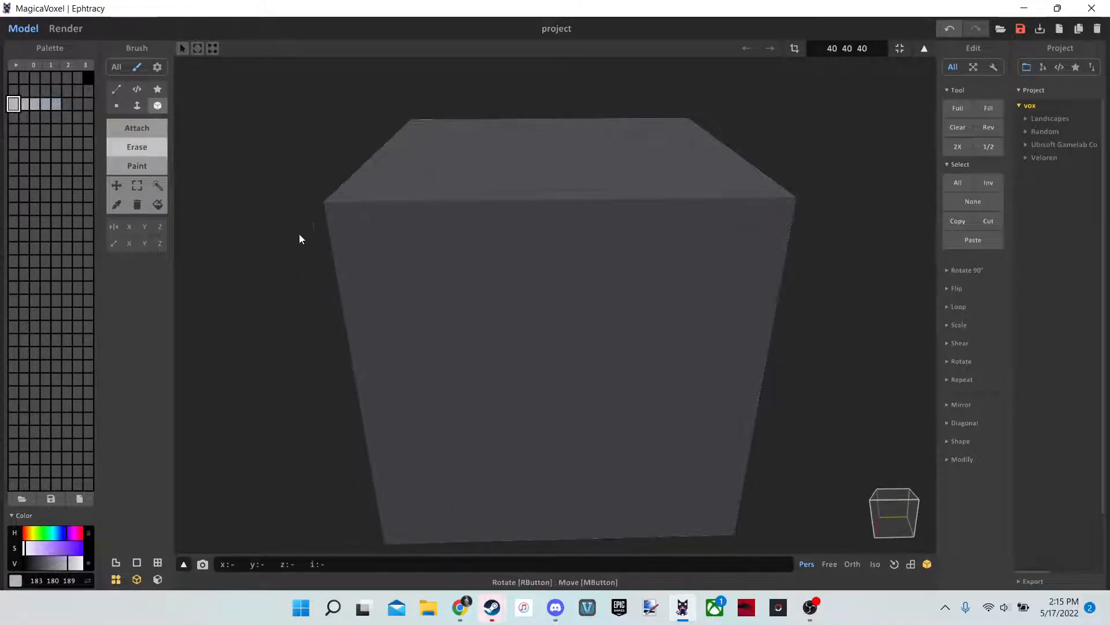
pyautogui.click(130, 165)
pyautogui.moveTo(550, 213); pyautogui.dragTo(444, 368)
pyautogui.click(46, 104)
pyautogui.moveTo(507, 267); pyautogui.dragTo(454, 325)
pyautogui.click(56, 104)
pyautogui.moveTo(569, 250)
pyautogui.mouseDown()
pyautogui.moveTo(451, 342)
pyautogui.moveTo(518, 339)
pyautogui.mouseUp()
# Switch to the Free camera and examine the painted cube from different distances and angles
pyautogui.scroll(3, 460, 339)
pyautogui.moveTo(460, 339); pyautogui.dragTo(482, 314, button='right')
pyautogui.click(830, 564)
pyautogui.moveTo(573, 368); pyautogui.dragTo(189, 142, button='right')
pyautogui.scroll(-3, 541, 384)
pyautogui.scroll(5, 541, 384)
pyautogui.scroll(-5, 587, 345)
pyautogui.scroll(6, 582, 342)
pyautogui.scroll(-6, 582, 342)
pyautogui.scroll(5, 566, 385)
pyautogui.scroll(-7, 564, 384)
pyautogui.press('d')
pyautogui.press('w')
# Undo the three paint strokes on the cube
pyautogui.hotkey('ctrl', 'z')
pyautogui.hotkey('ctrl', 'z')
pyautogui.hotkey('ctrl', 'z')
pyautogui.scroll(-3, 429, 325)
pyautogui.press('d')
pyautogui.moveTo(605, 257); pyautogui.dragTo(567, 257, button='right')
pyautogui.press('a')
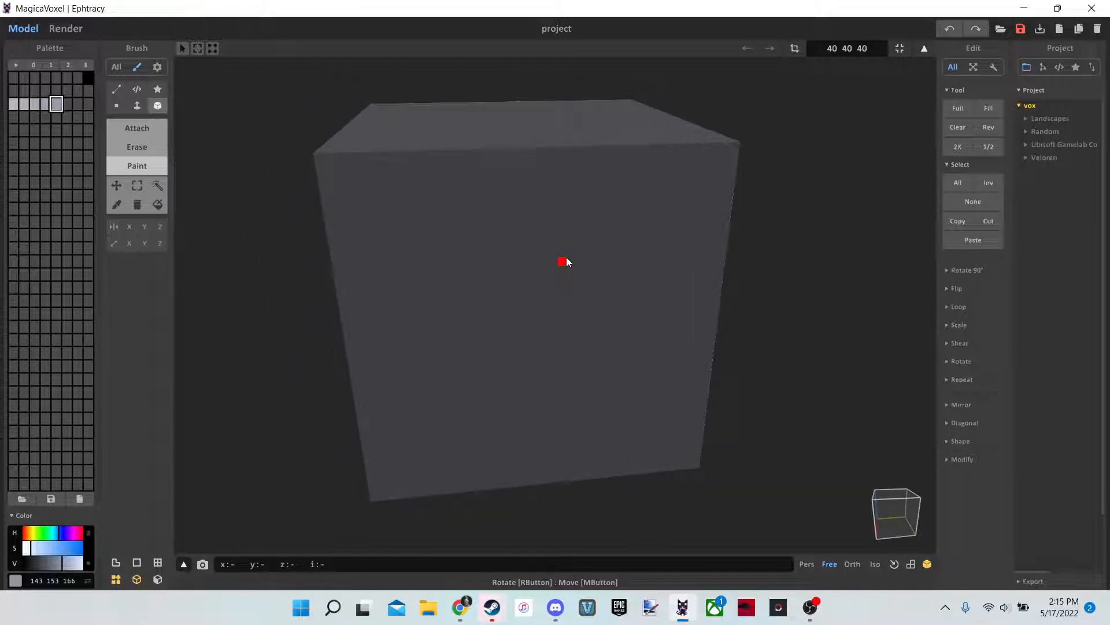
# Select all the voxels of the cube by colour with the Region Select tool
pyautogui.click(157, 185)
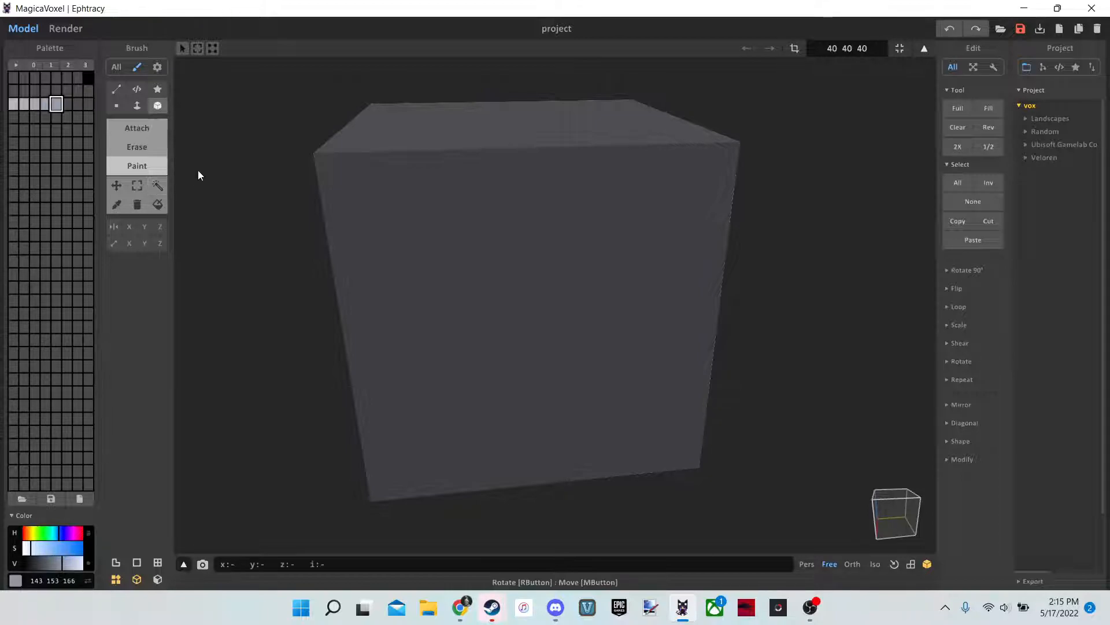
pyautogui.click(385, 214)
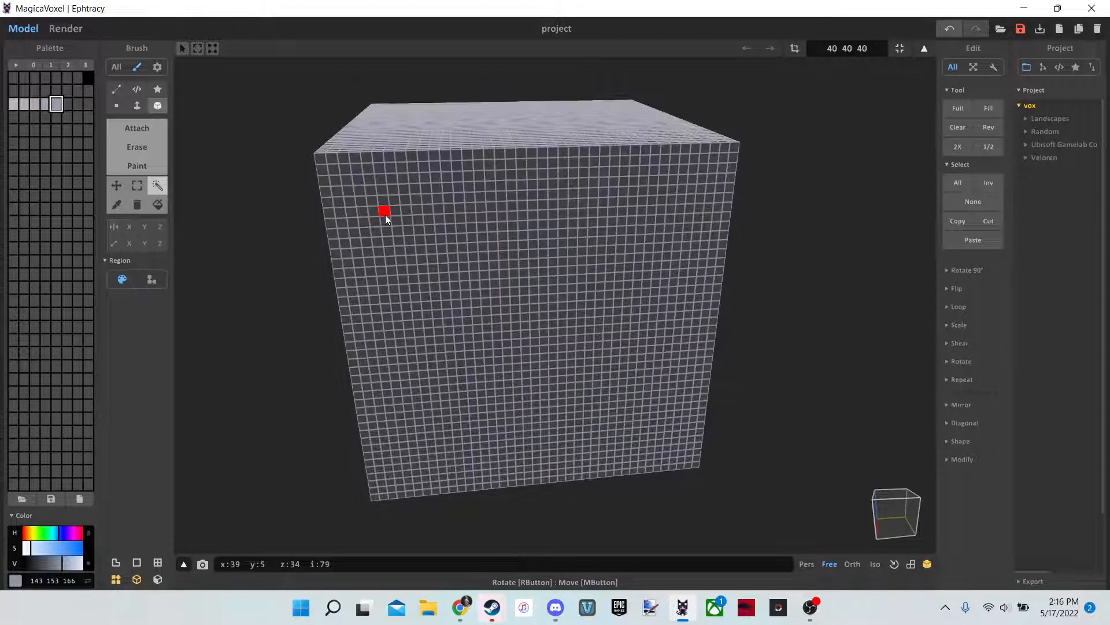
pyautogui.moveTo(385, 214); pyautogui.dragTo(434, 200, button='right')
pyautogui.scroll(-5, 464, 209)
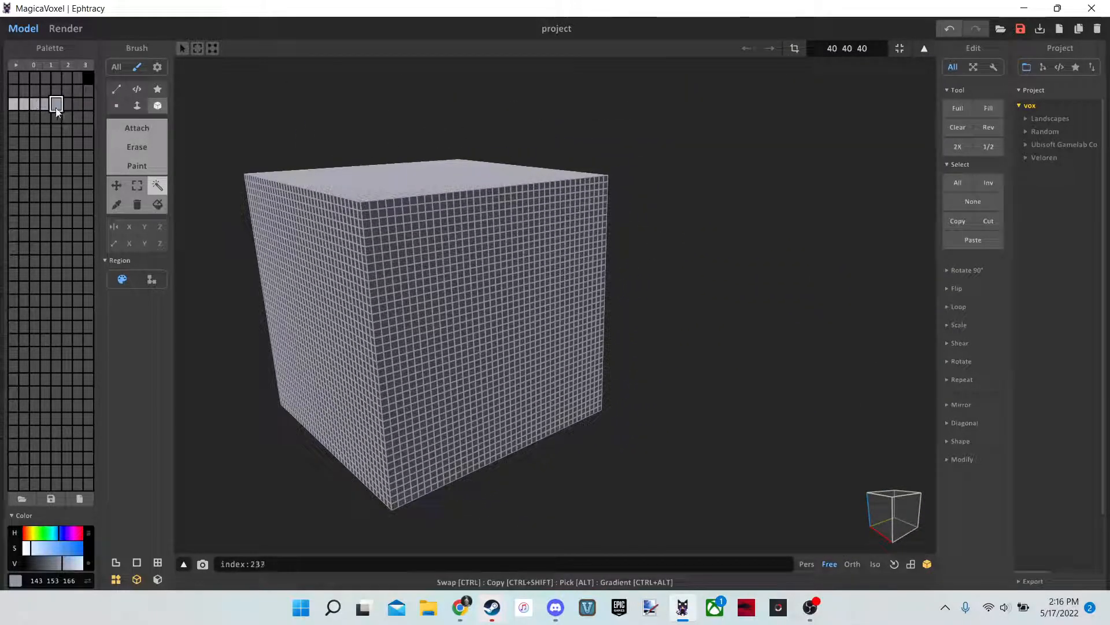
# Select all five gradient swatches in the third palette row and apply them randomly to the selected cube voxels
pyautogui.click(17, 102)
pyautogui.press('a')
pyautogui.press('a')
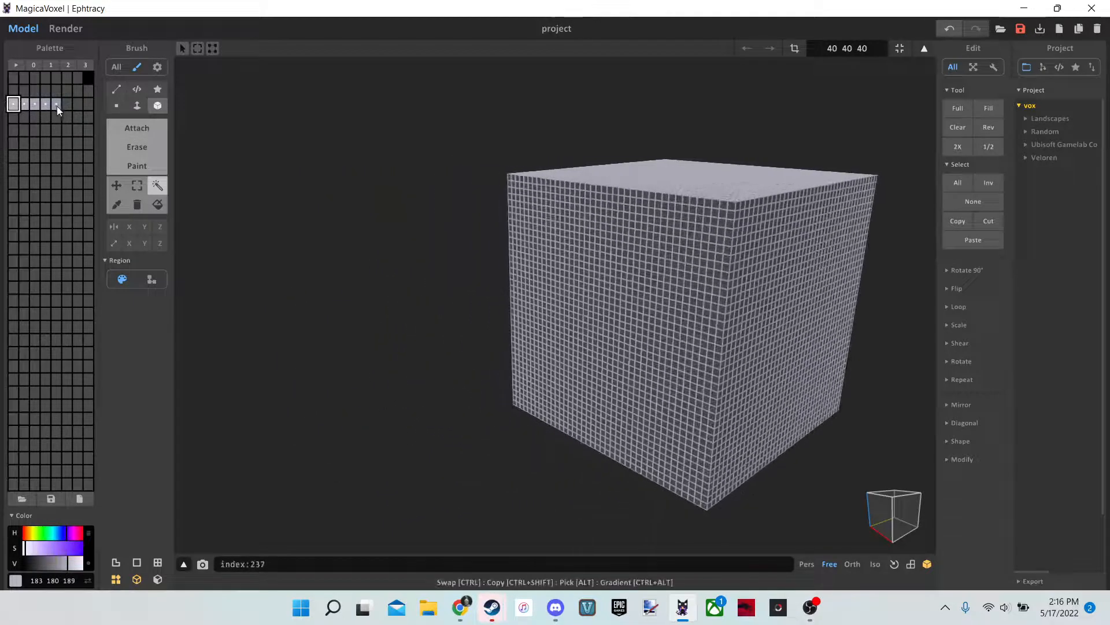
pyautogui.click(45, 104)
pyautogui.click(18, 105)
pyautogui.press('d')
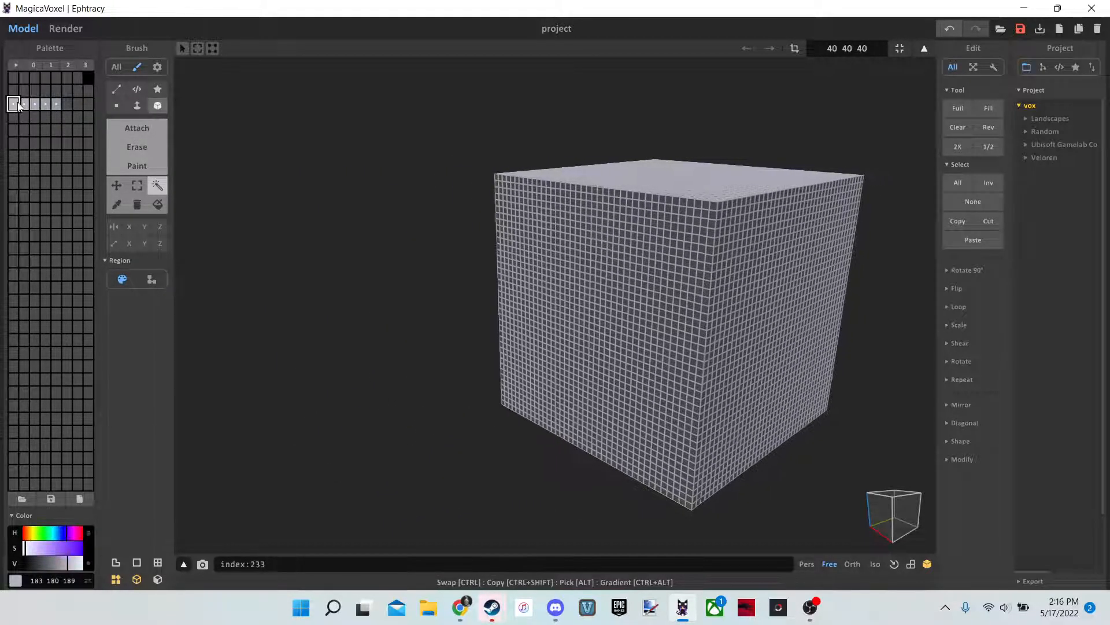
pyautogui.press('w')
pyautogui.press('a')
pyautogui.rightClick(17, 104)
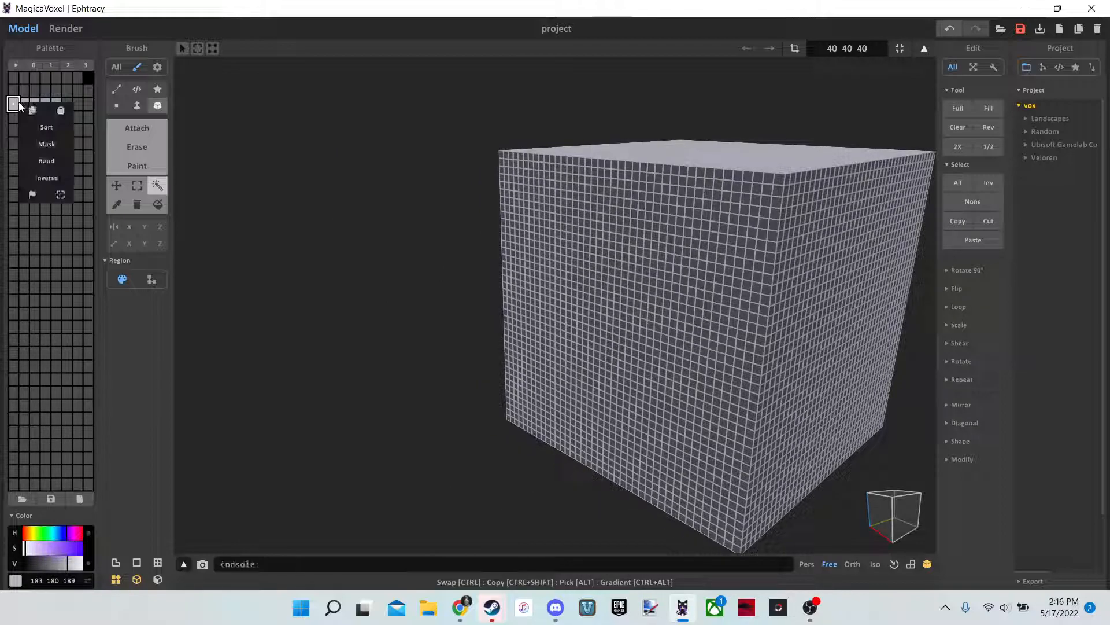
pyautogui.click(57, 161)
pyautogui.press('d')
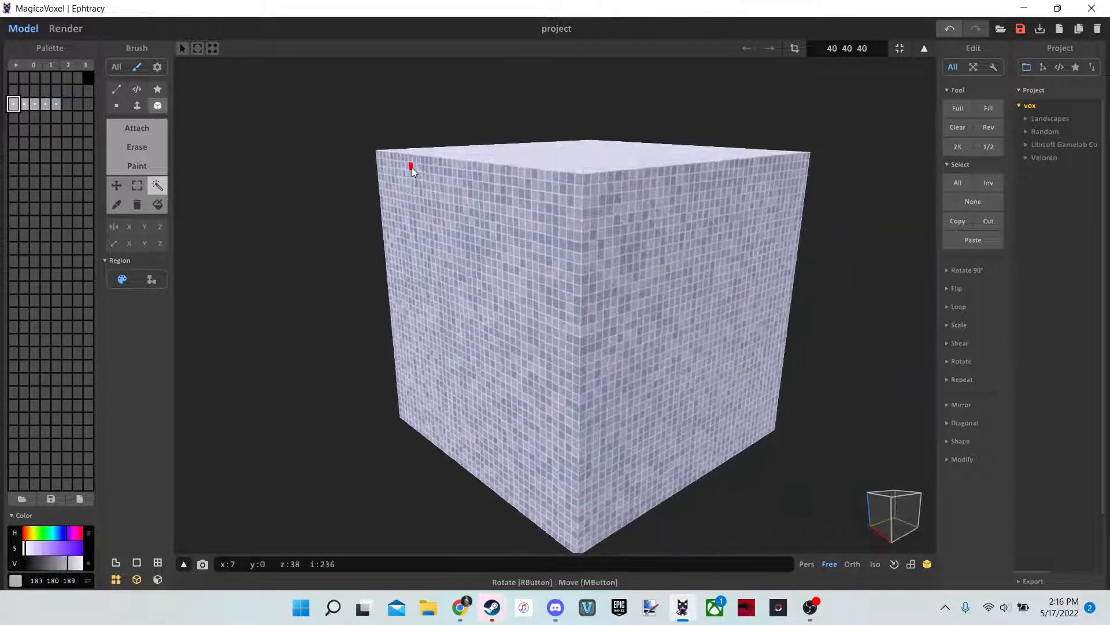
# Clear the voxel selection and examine the randomly coloured cube from different distances and angles
pyautogui.click(193, 144)
pyautogui.press('s')
pyautogui.press('d')
pyautogui.moveTo(187, 145); pyautogui.dragTo(155, 145, button='right')
pyautogui.press('w')
pyautogui.moveTo(331, 229); pyautogui.dragTo(306, 206, button='right')
pyautogui.press('s')
pyautogui.press('d')
pyautogui.press('w')
pyautogui.press('s')
pyautogui.press('a')
pyautogui.press('w')
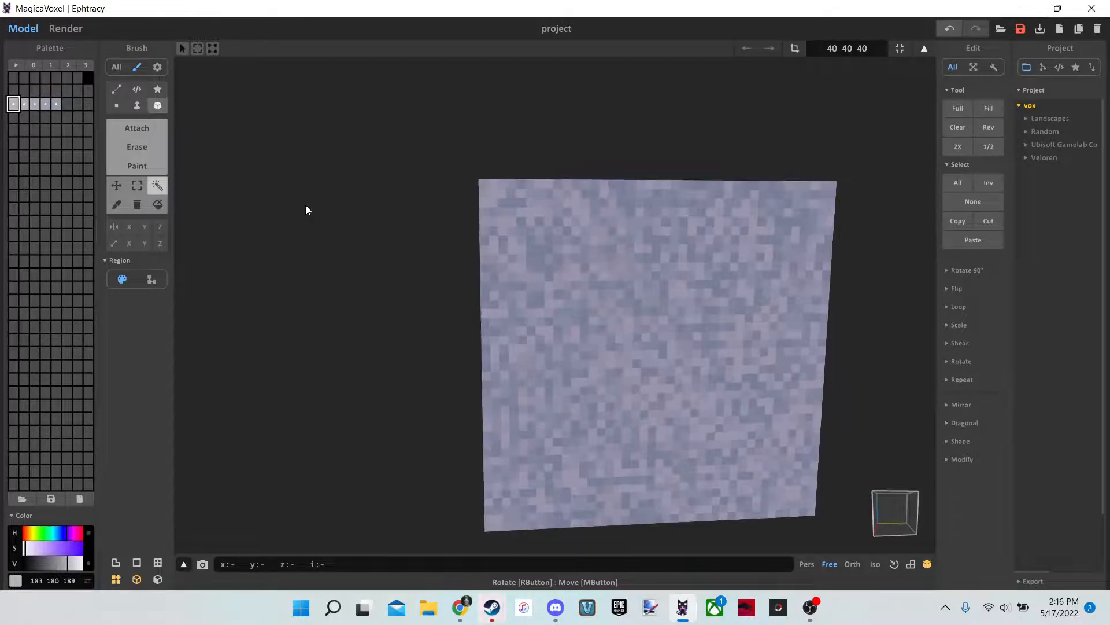
pyautogui.press('d')
pyautogui.press('w')
pyautogui.press('s')
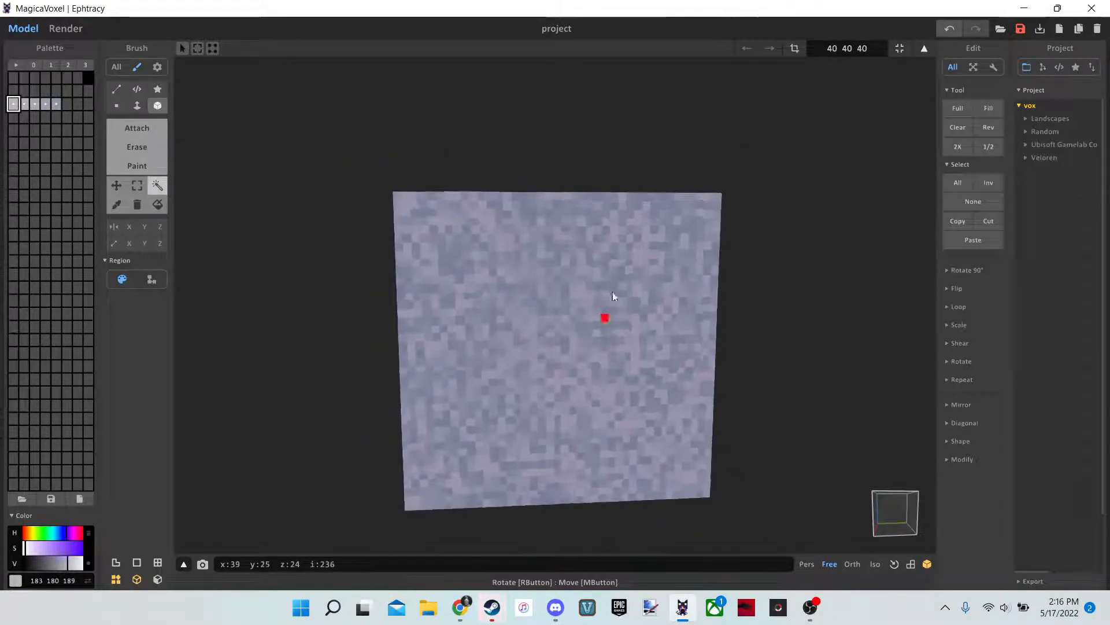
pyautogui.press('w')
pyautogui.moveTo(536, 267); pyautogui.dragTo(556, 297, button='right')
# Undo the deselection and the five-colour randomisation of the cube
pyautogui.press('a')
pyautogui.press('d')
pyautogui.press('s')
pyautogui.hotkey('ctrl', 'z')
pyautogui.hotkey('ctrl', 'z')
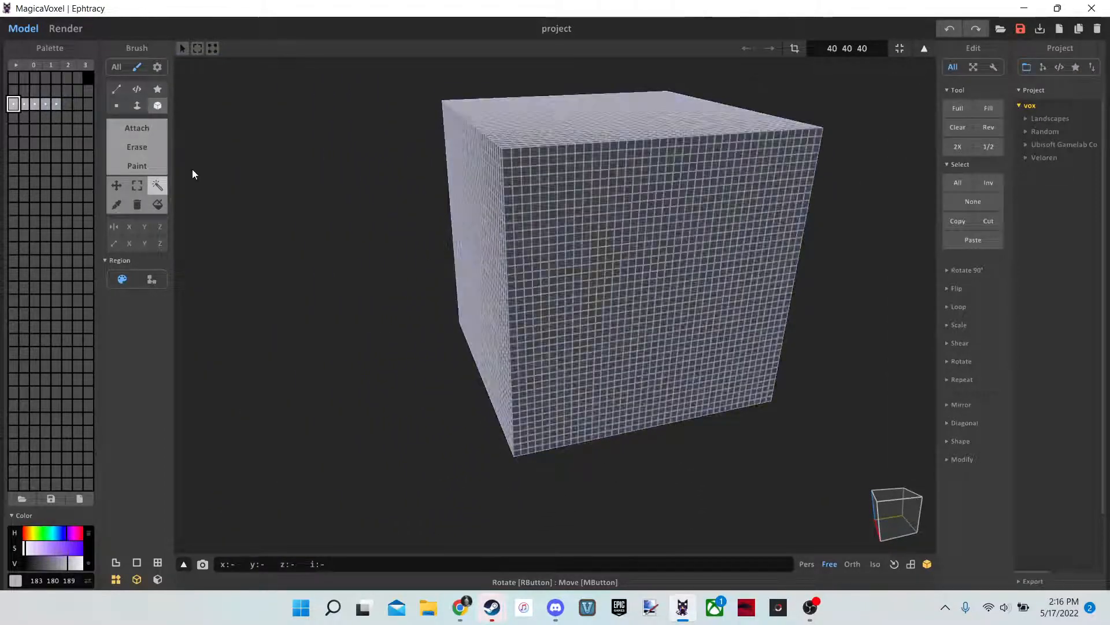
# Select only the third to fifth gradient swatches and apply them randomly to the cube's voxels
pyautogui.click(39, 103)
pyautogui.moveTo(40, 102); pyautogui.dragTo(57, 103)
pyautogui.rightClick(56, 103)
pyautogui.click(99, 169)
pyautogui.press('w')
pyautogui.press('d')
pyautogui.moveTo(338, 137)
pyautogui.mouseDown(button='right')
pyautogui.moveTo(317, 113)
pyautogui.moveTo(322, 124)
pyautogui.mouseUp(button='right')
pyautogui.press('s')
pyautogui.hotkey('ctrl', 'z')
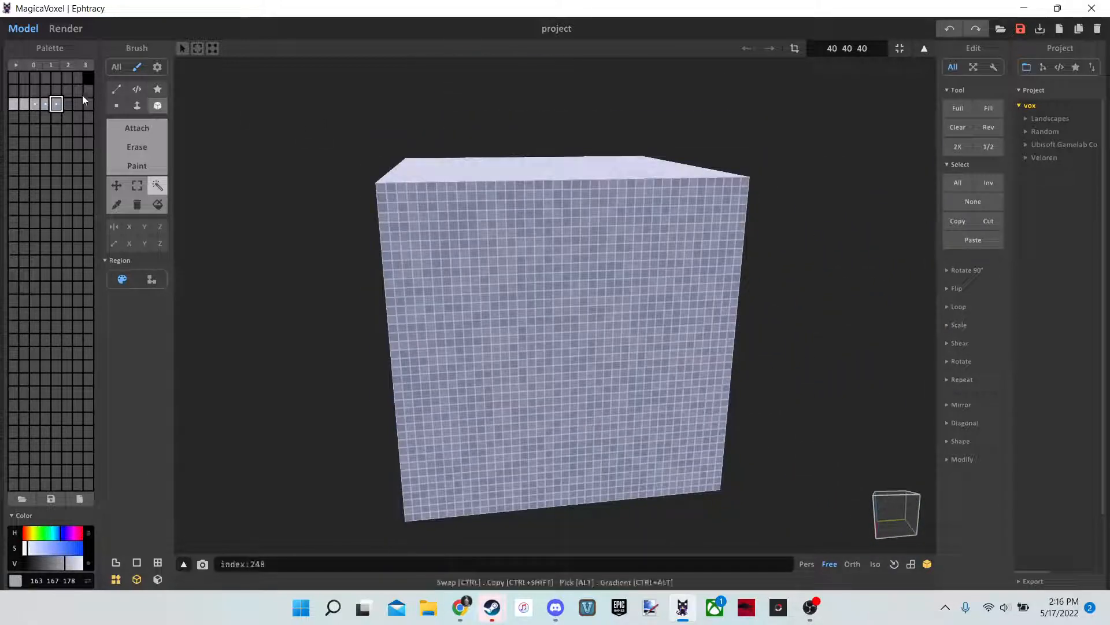
# Randomise the cube's voxels using only the fourth and fifth gradient swatches
pyautogui.rightClick(52, 103)
pyautogui.click(96, 155)
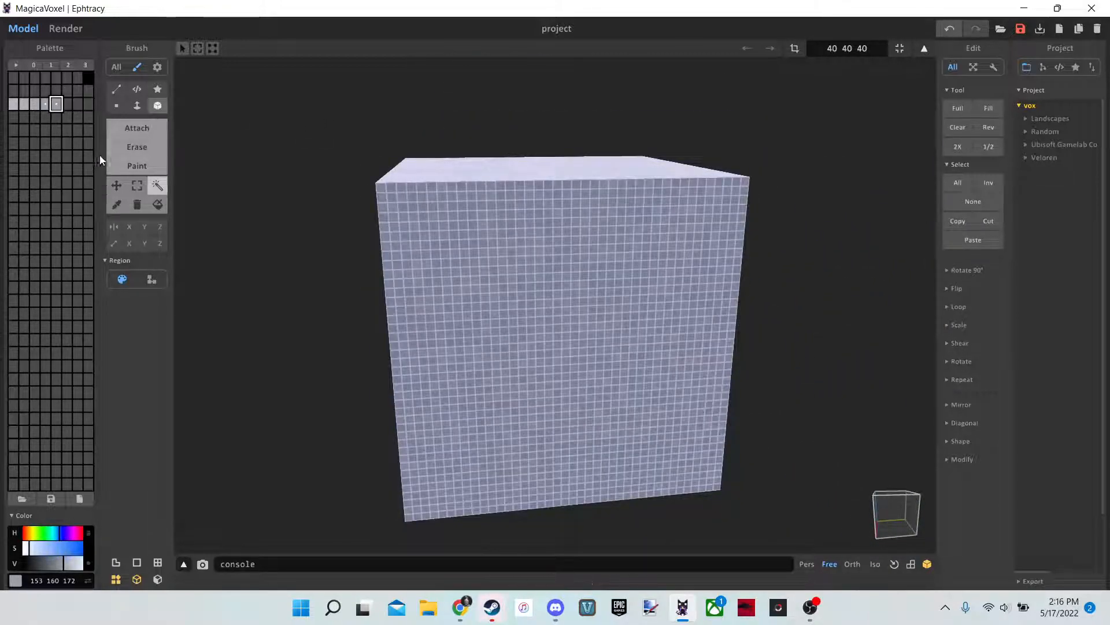
# Examine the two-colour random texture on the cube from different distances and angles
pyautogui.press('w')
pyautogui.moveTo(308, 127); pyautogui.dragTo(434, 137, button='right')
pyautogui.press('s')
pyautogui.press('a')
pyautogui.press('w')
pyautogui.press('s')
pyautogui.press('a')
pyautogui.press('w')
pyautogui.press('s')
pyautogui.press('w')
pyautogui.press('s')
pyautogui.press('d')
pyautogui.press('w')
pyautogui.press('w')
pyautogui.press('s')
pyautogui.press('w')
# Undo the random colourings and clear the voxel selection on the cube
pyautogui.hotkey('ctrl', 'z')
pyautogui.hotkey('ctrl', 'z')
pyautogui.press('a')
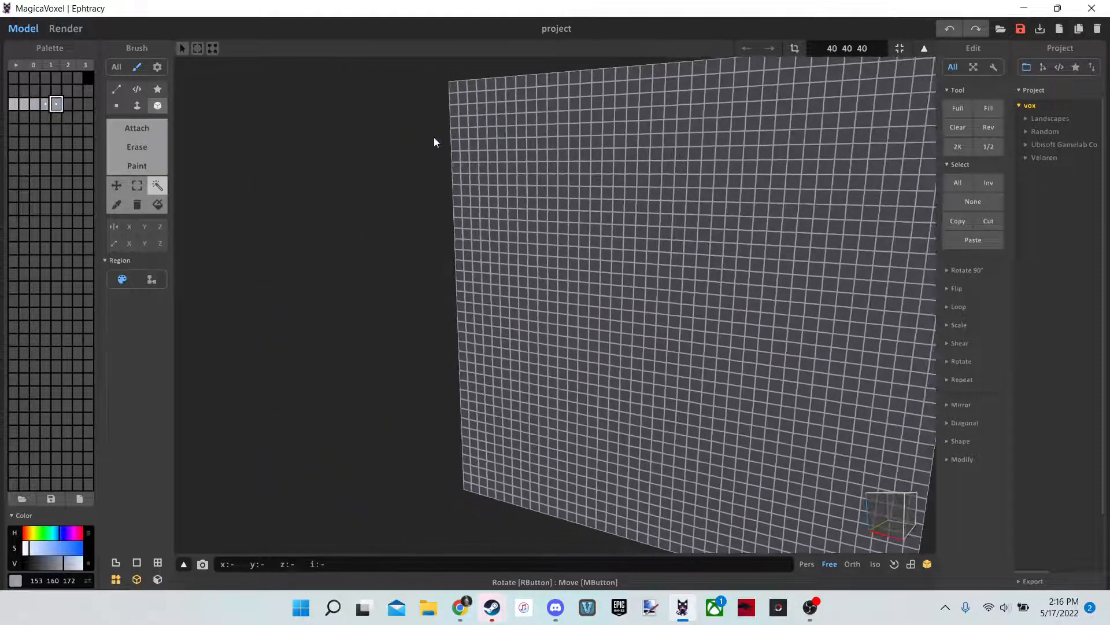
pyautogui.click(391, 154)
pyautogui.moveTo(391, 153); pyautogui.dragTo(421, 159, button='right')
pyautogui.press('s')
pyautogui.press('a')
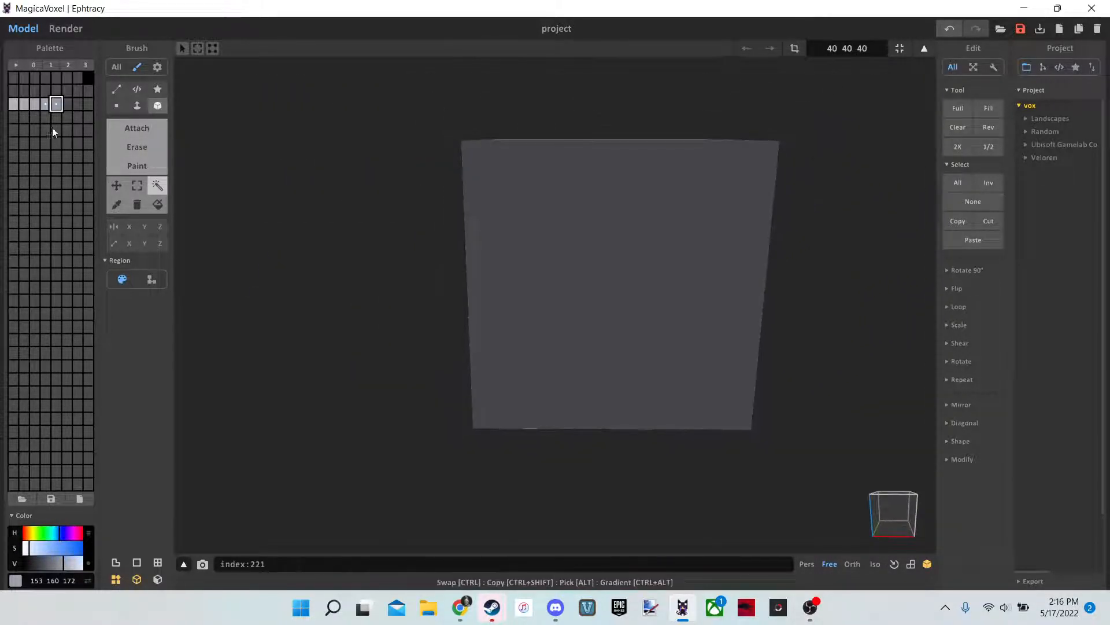
# Choose only the fifth gradient swatch and set the brush to Voxel mode with the Paint action
pyautogui.press('w')
pyautogui.click(116, 106)
pyautogui.press('w')
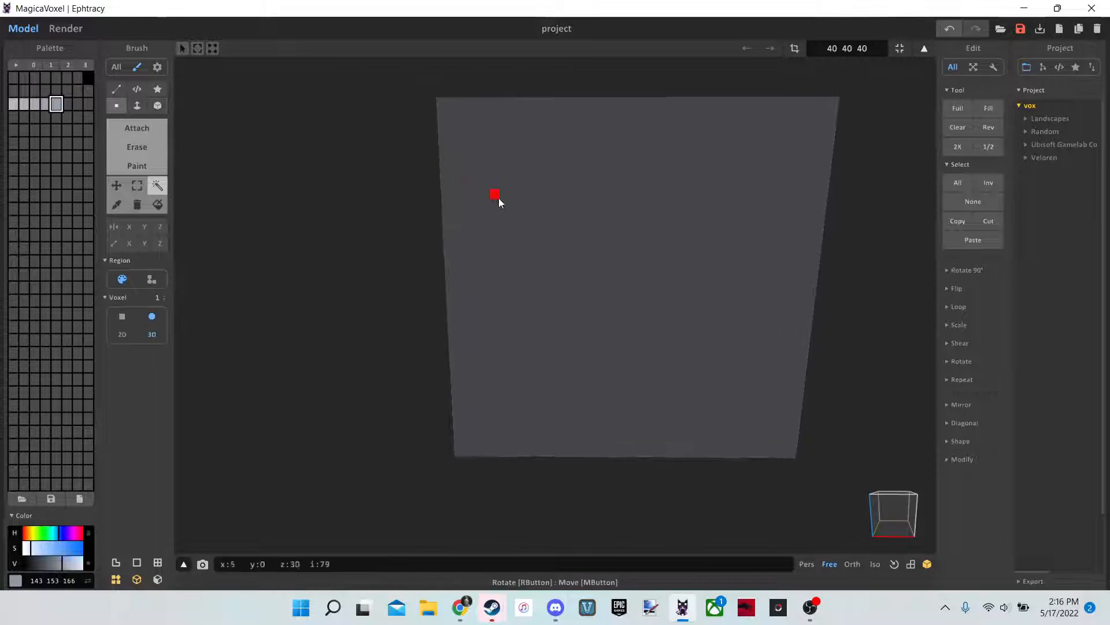
pyautogui.press('s')
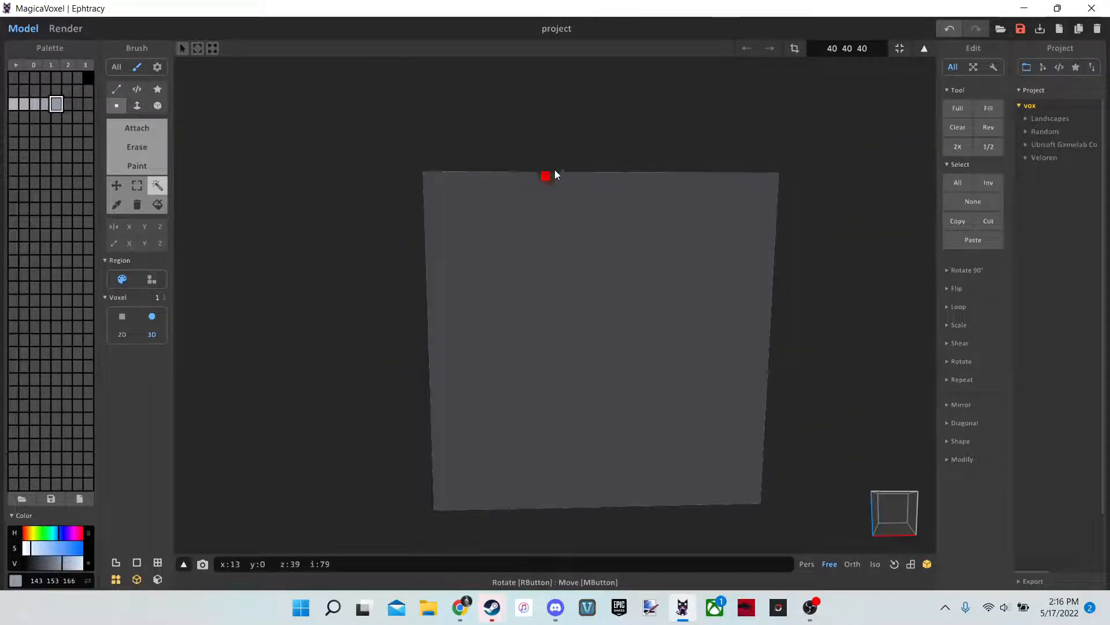
pyautogui.press('w')
pyautogui.moveTo(471, 303)
pyautogui.mouseDown(button='right')
pyautogui.moveTo(531, 326)
pyautogui.moveTo(481, 304)
pyautogui.moveTo(491, 317)
pyautogui.moveTo(474, 317)
pyautogui.mouseUp(button='right')
pyautogui.press('s')
pyautogui.press('w')
pyautogui.press('s')
pyautogui.press('w')
pyautogui.press('s')
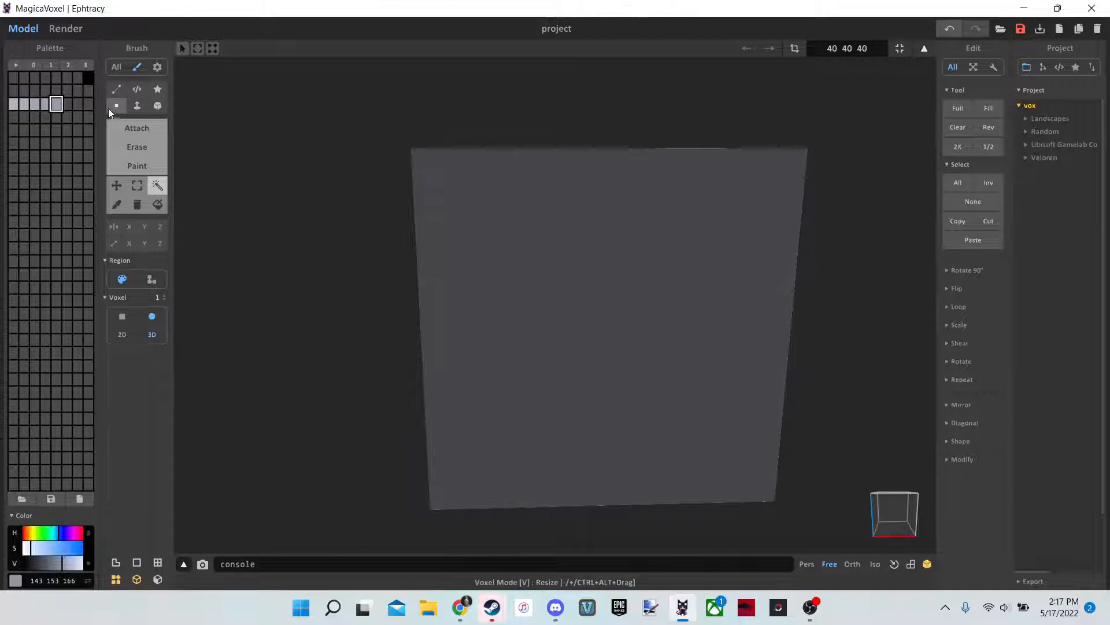
pyautogui.click(137, 166)
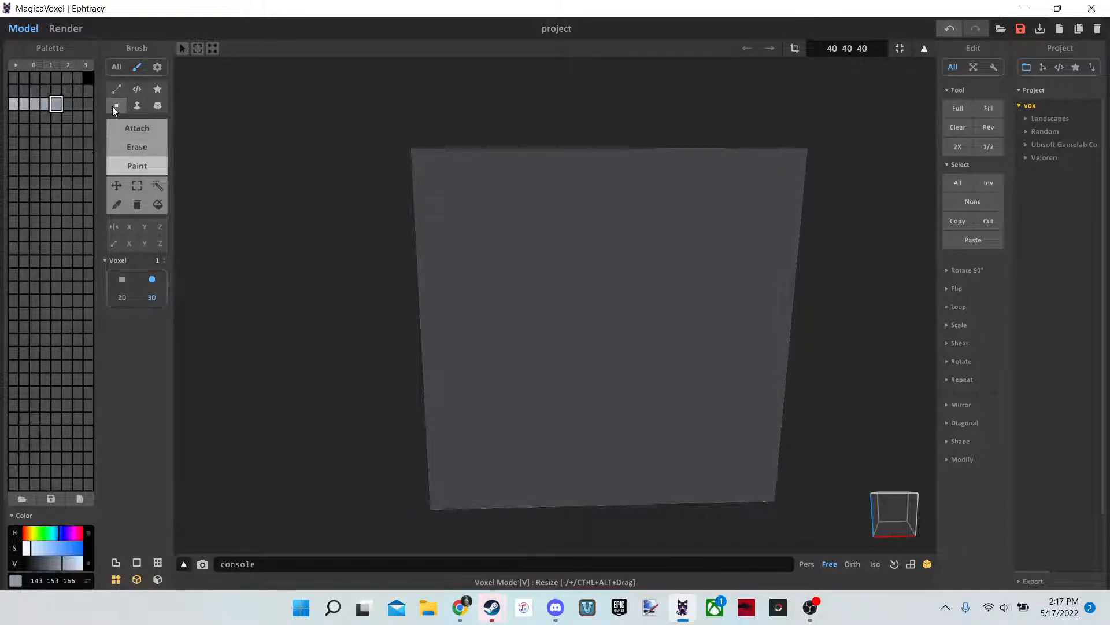
# Paint a thick diagonal streak across the middle of the cube's front face
pyautogui.press('w')
pyautogui.moveTo(509, 265); pyautogui.dragTo(513, 240, button='right')
pyautogui.press('s')
pyautogui.moveTo(675, 280)
pyautogui.mouseDown()
pyautogui.moveTo(575, 372)
pyautogui.moveTo(627, 327)
pyautogui.mouseUp()
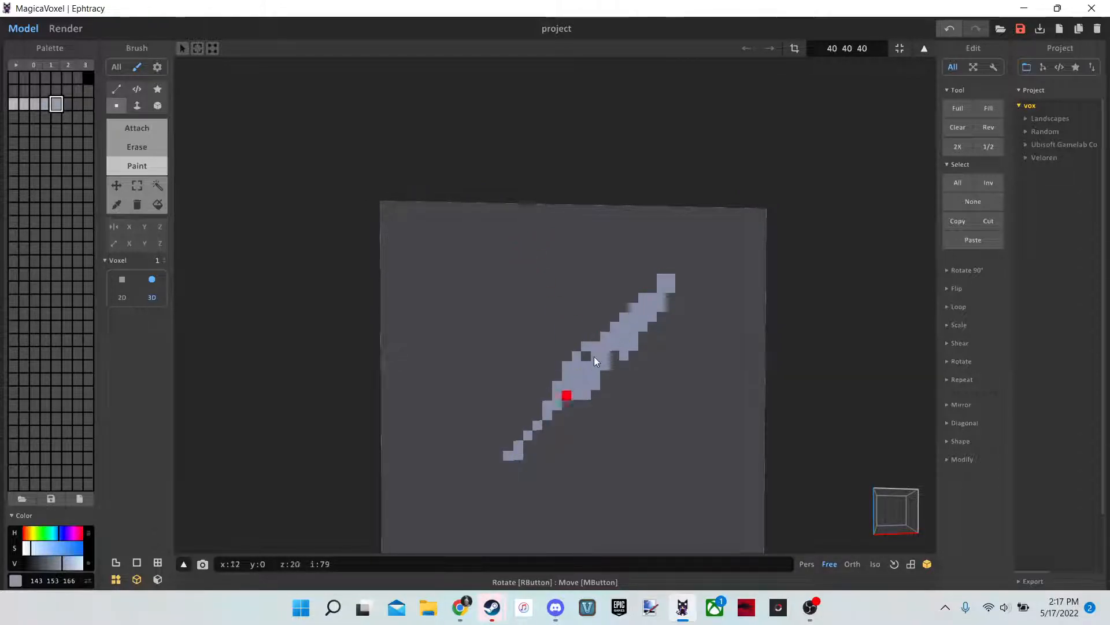
pyautogui.moveTo(582, 385); pyautogui.dragTo(530, 433)
pyautogui.moveTo(495, 480); pyautogui.dragTo(574, 373, button='middle')
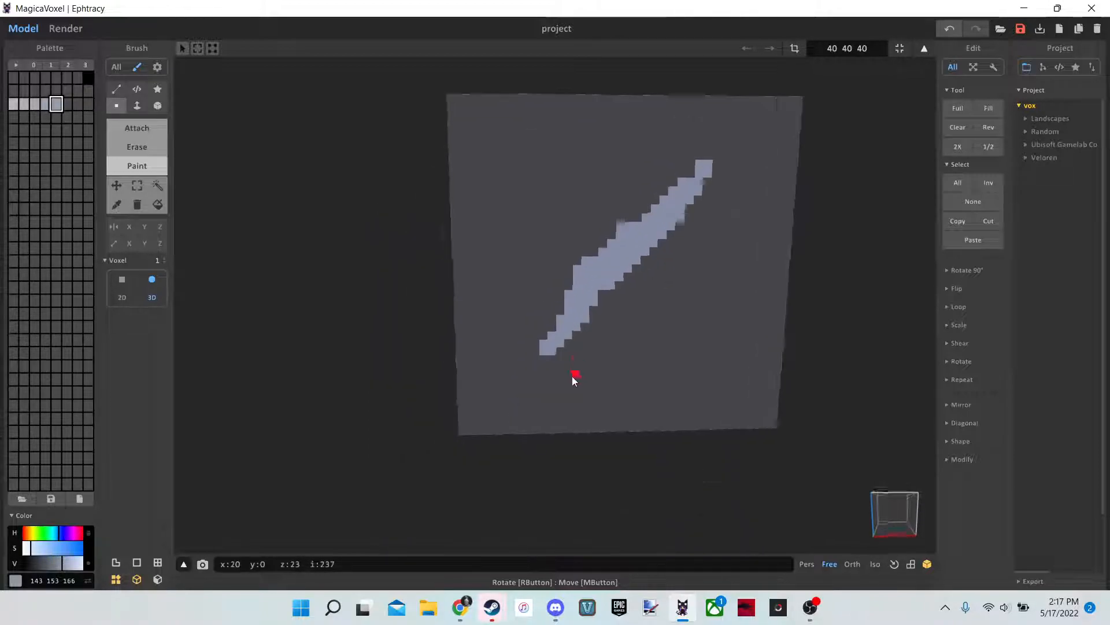
pyautogui.scroll(4, 572, 380)
pyautogui.scroll(-3, 572, 379)
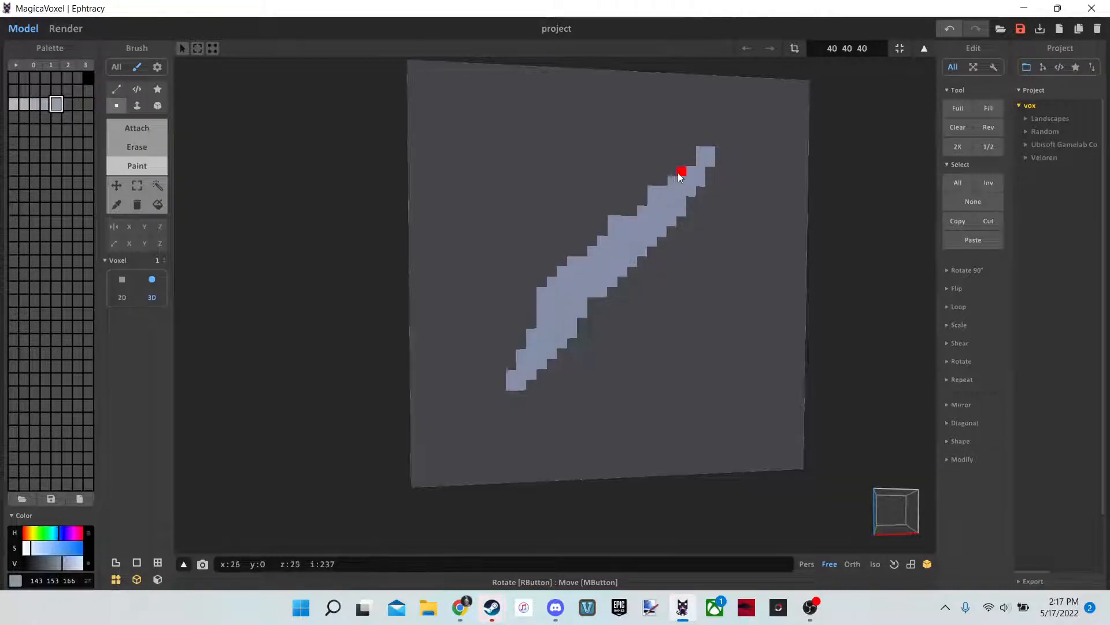
# Widen the streak and extend it to the face's upper-right corner, and paint four thin diagonal strokes beside it
pyautogui.moveTo(680, 178); pyautogui.dragTo(633, 221)
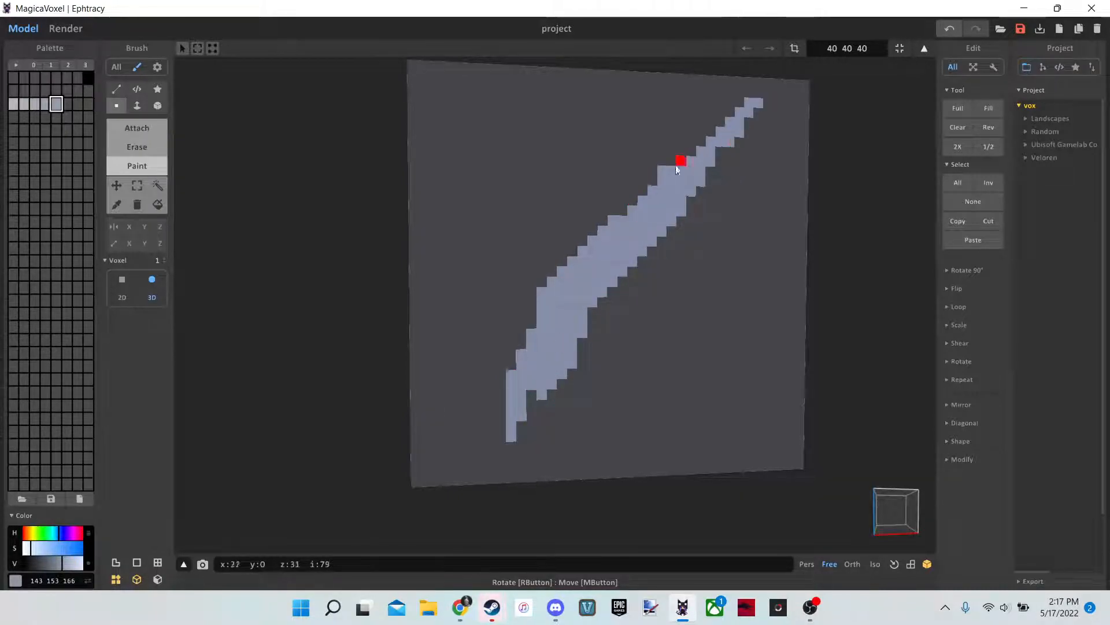
pyautogui.moveTo(677, 167); pyautogui.dragTo(711, 183)
pyautogui.moveTo(758, 130); pyautogui.dragTo(759, 133)
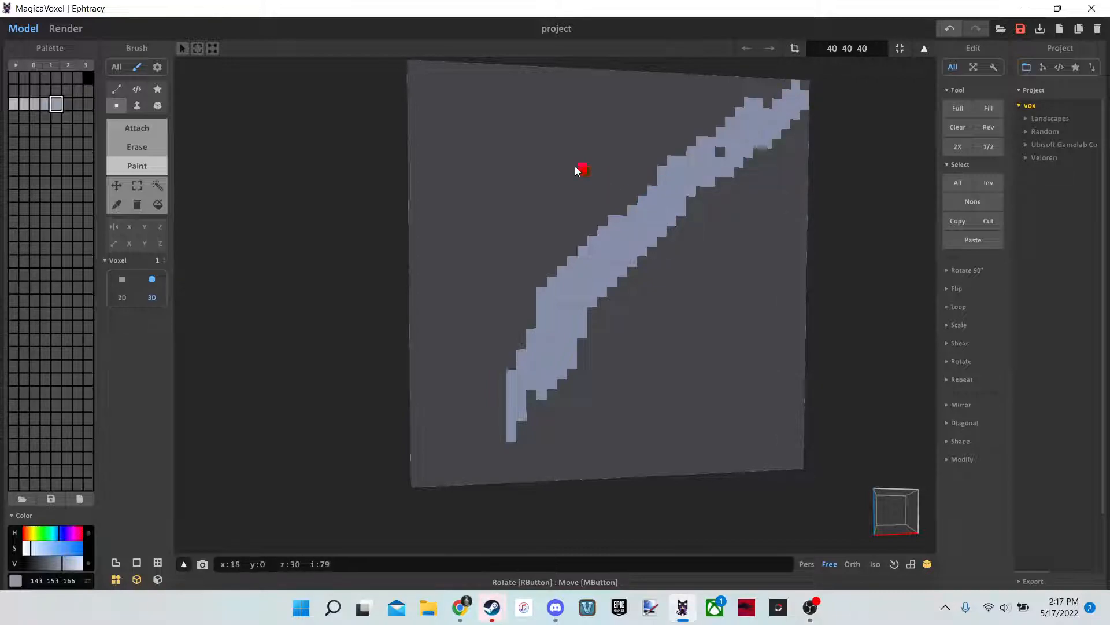
pyautogui.moveTo(718, 321); pyautogui.dragTo(687, 374)
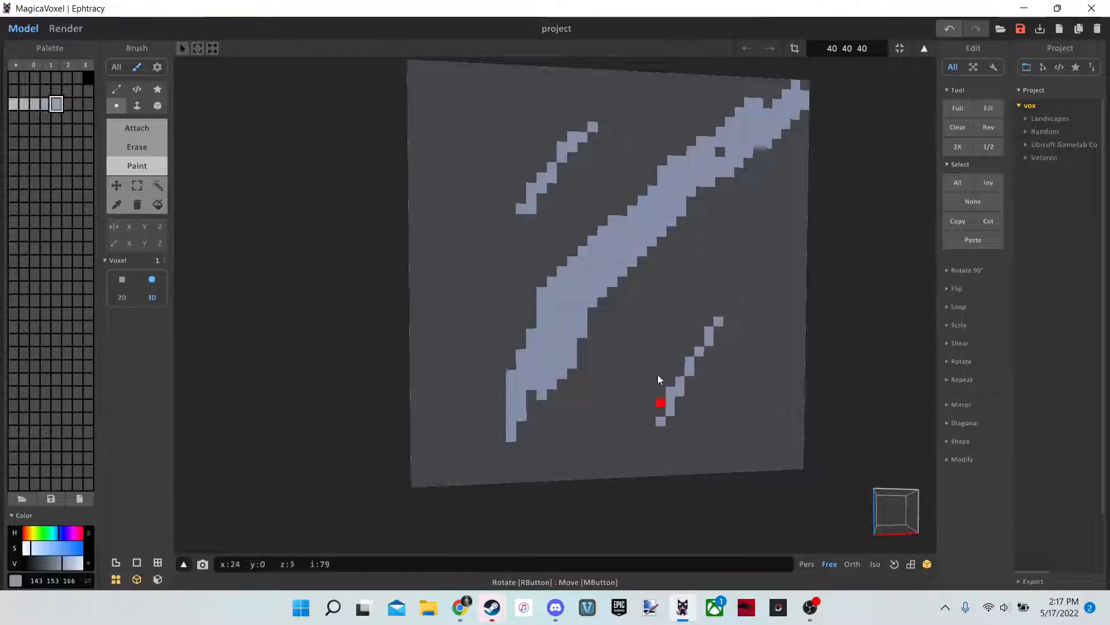
pyautogui.moveTo(509, 82); pyautogui.dragTo(416, 294)
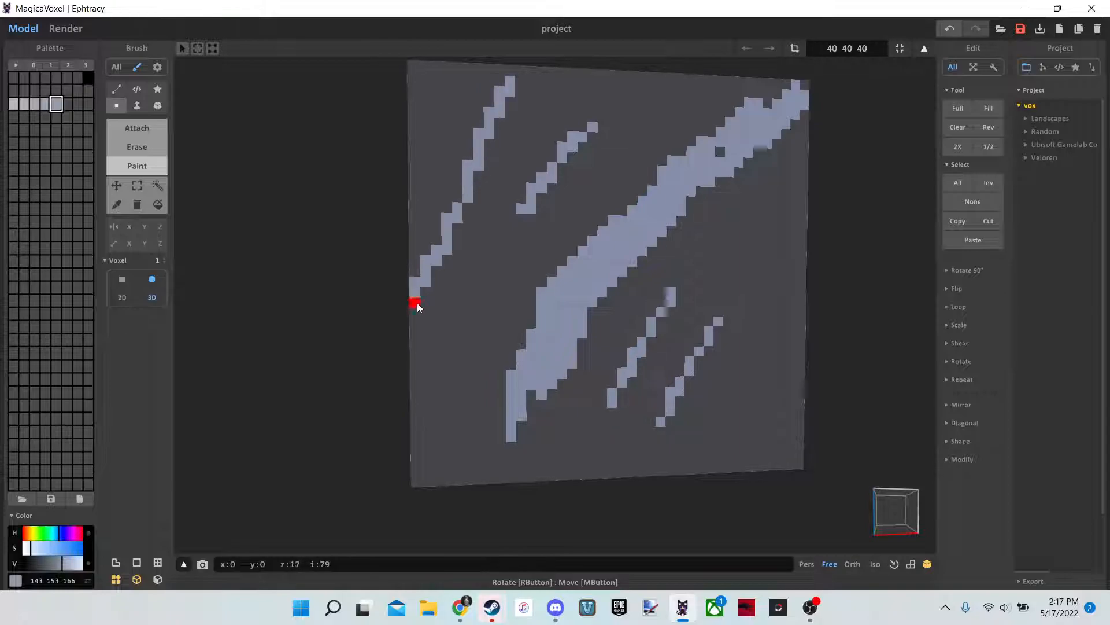
# Select the dark unpainted voxels around the streaks by colour with the Region Select tool
pyautogui.scroll(3, 554, 304)
pyautogui.press('w')
pyautogui.click(554, 304)
pyautogui.scroll(-3, 515, 300)
pyautogui.scroll(1, 491, 265)
pyautogui.click(491, 266)
pyautogui.scroll(2, 475, 248)
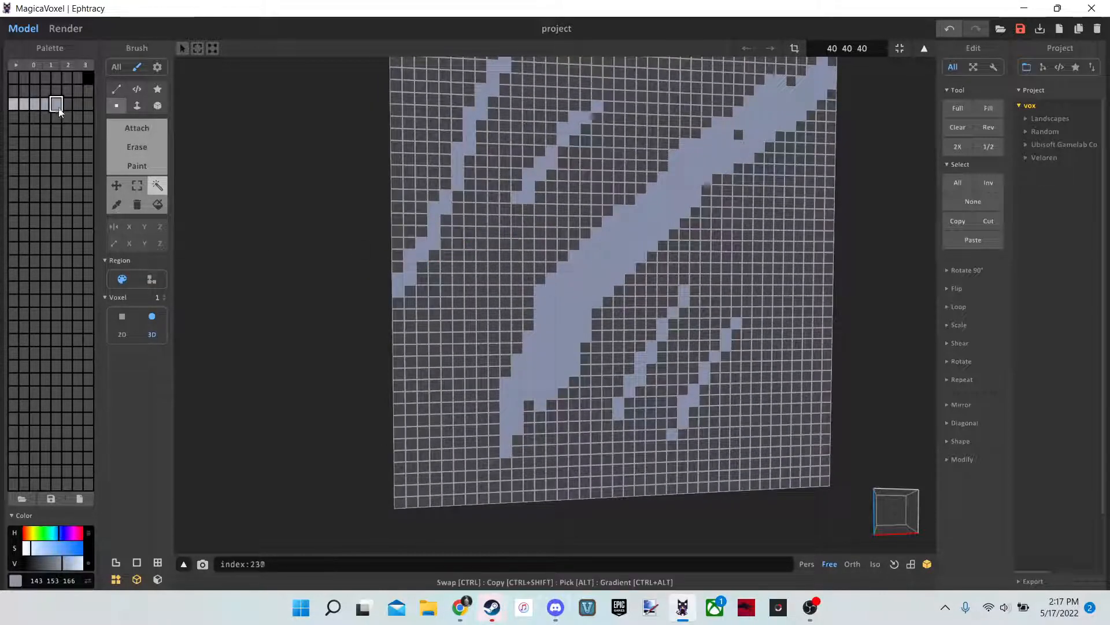
pyautogui.scroll(-3, 561, 243)
pyautogui.scroll(4, 613, 255)
pyautogui.scroll(-1, 771, 269)
pyautogui.scroll(3, 654, 251)
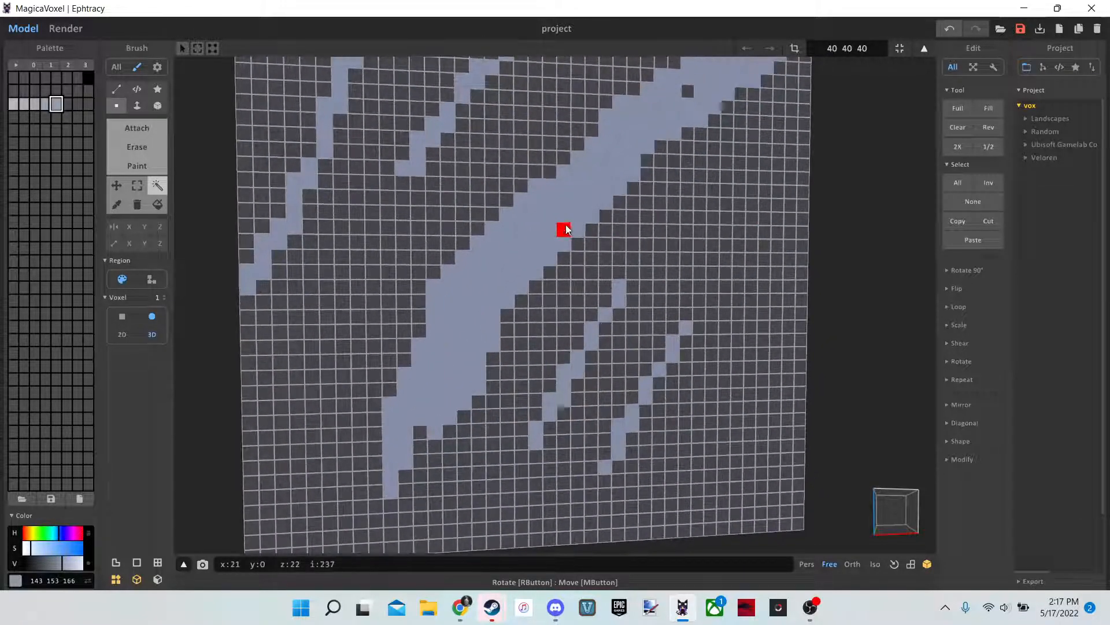
pyautogui.scroll(-3, 148, 151)
pyautogui.scroll(-1, 520, 248)
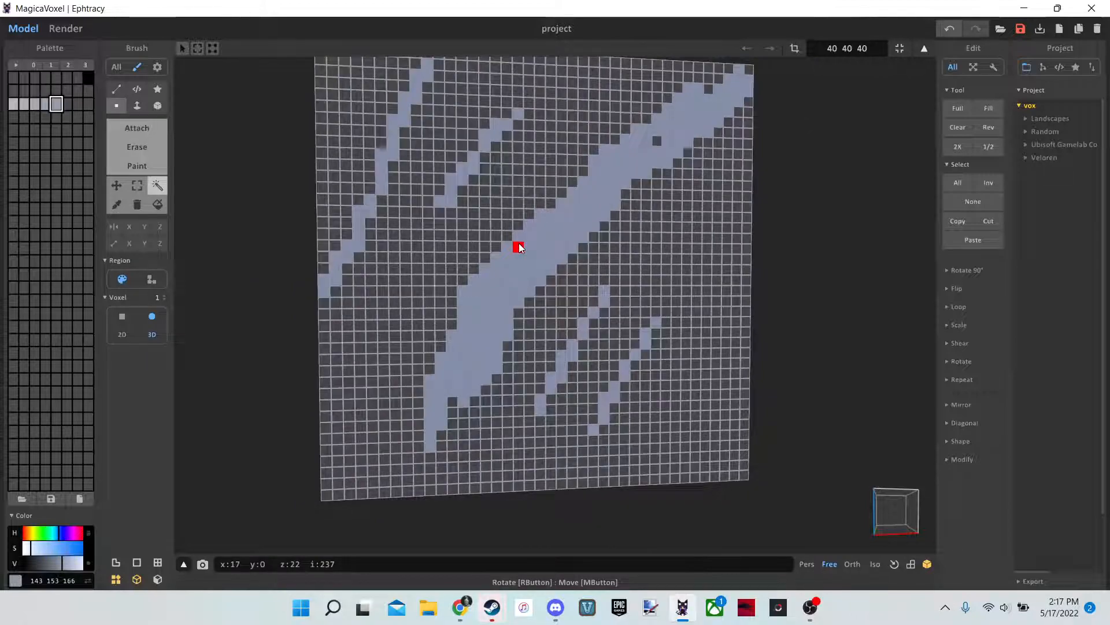
# Sample the dark base colour and the painted streak's colour from the cube
pyautogui.keyDown('alt'); pyautogui.click(488, 224); pyautogui.keyUp('alt')
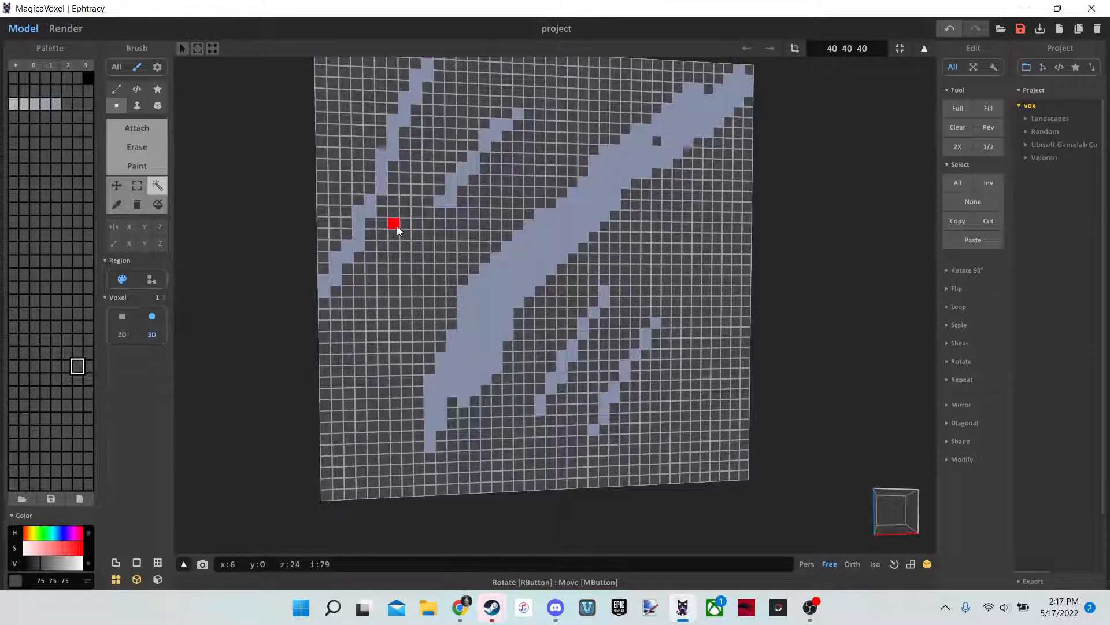
pyautogui.keyDown('alt'); pyautogui.click(558, 243); pyautogui.keyUp('alt')
pyautogui.scroll(2, 558, 243)
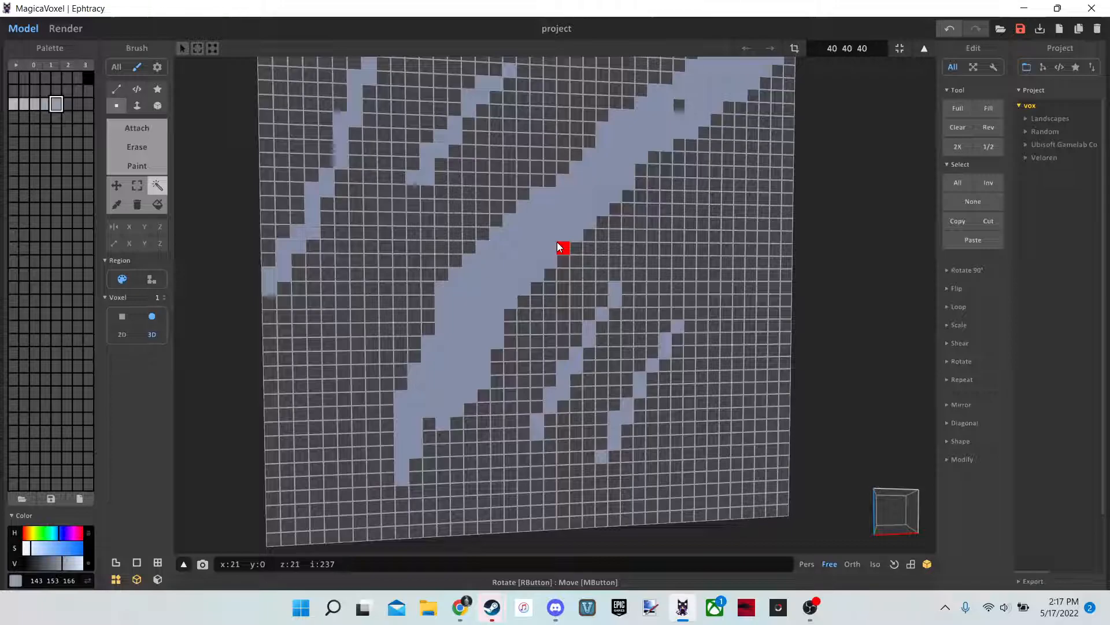
pyautogui.scroll(-2, 550, 238)
pyautogui.scroll(1, 550, 237)
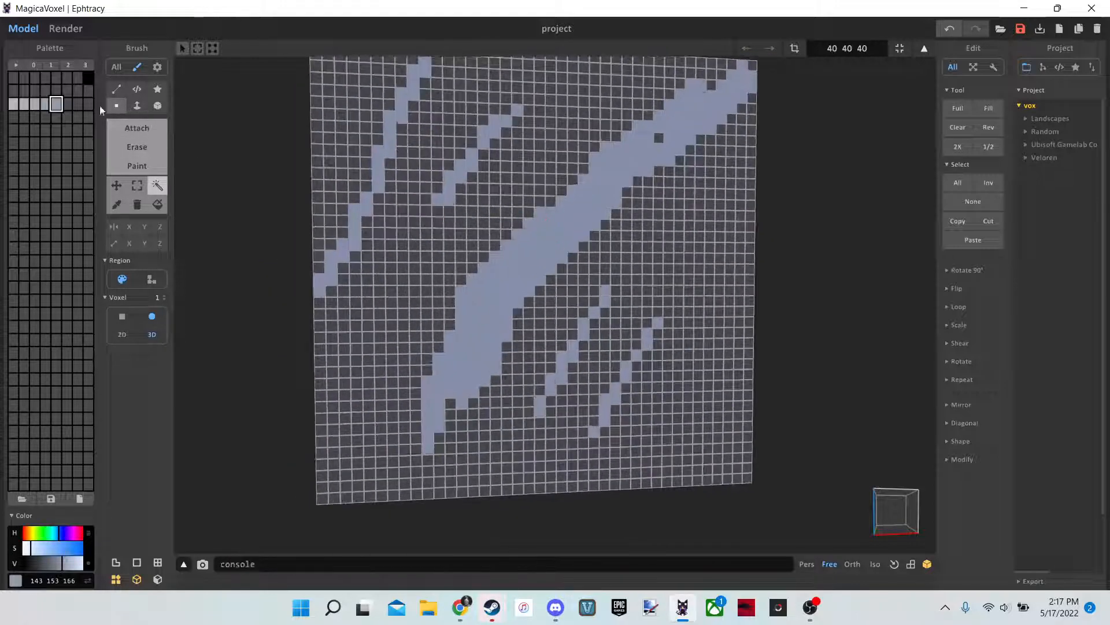
# Choose a grey 75 75 75 swatch and select the painted streak voxels by colour instead of the dark background
pyautogui.press('w')
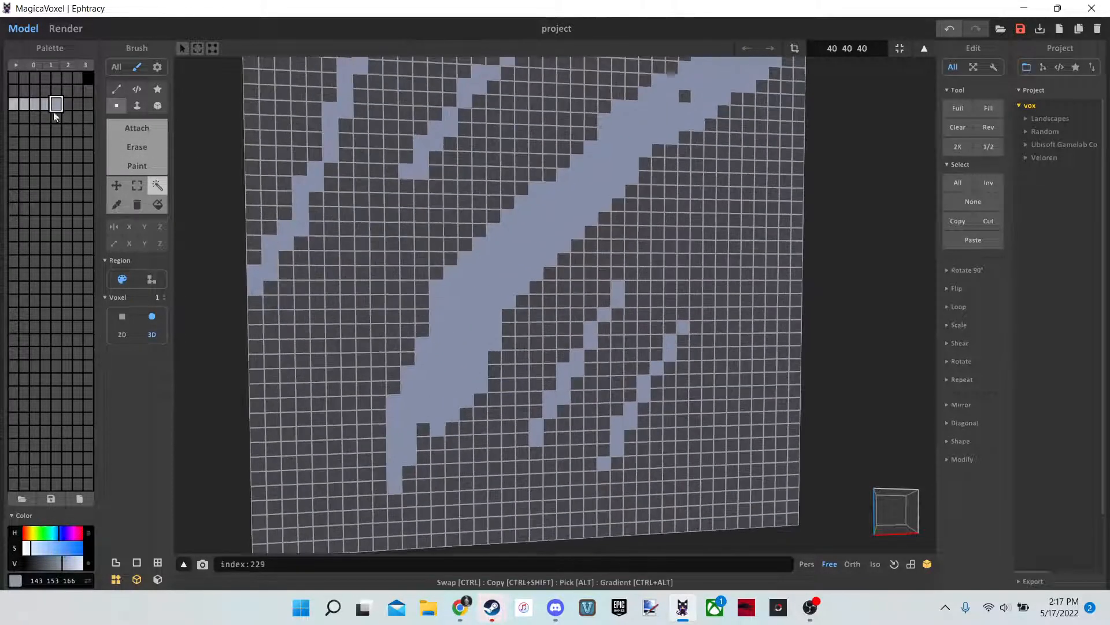
pyautogui.press('a')
pyautogui.press('s')
pyautogui.click(14, 105)
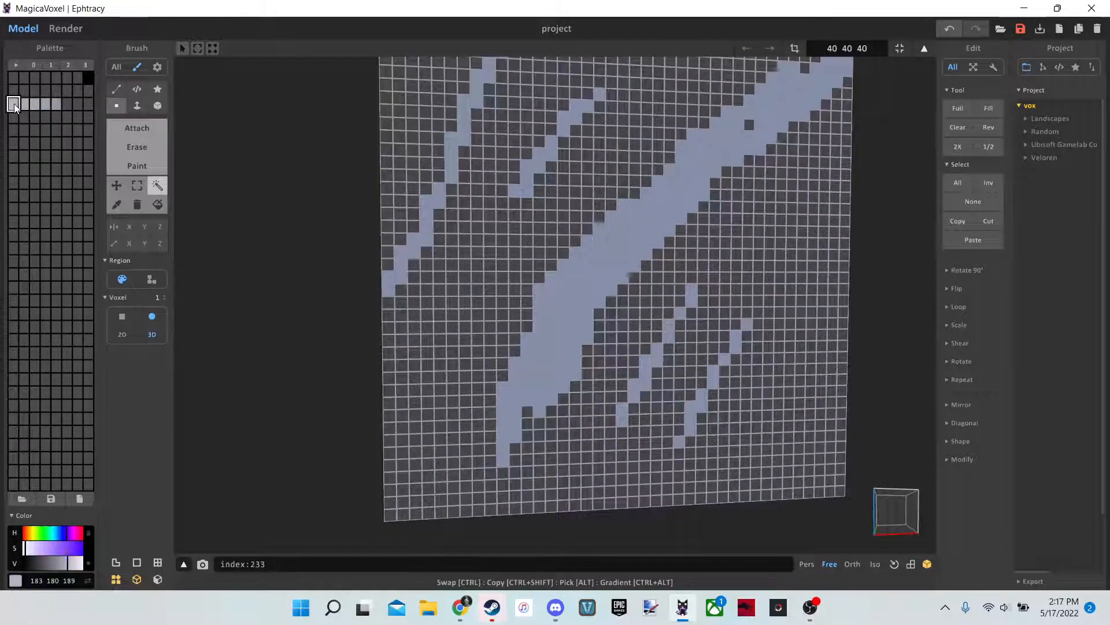
pyautogui.click(57, 127)
pyautogui.click(560, 279)
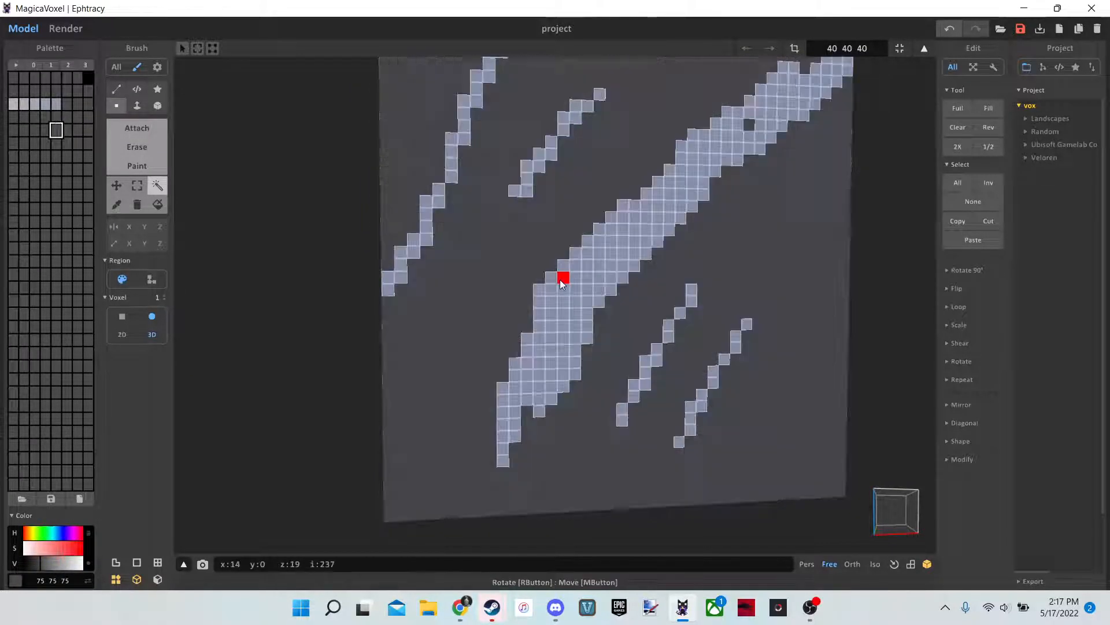
# Recolour the selected streak voxels with a random mix of the first two stone gradient swatches
pyautogui.keyDown('alt'); pyautogui.click(561, 279); pyautogui.keyUp('alt')
pyautogui.click(13, 106)
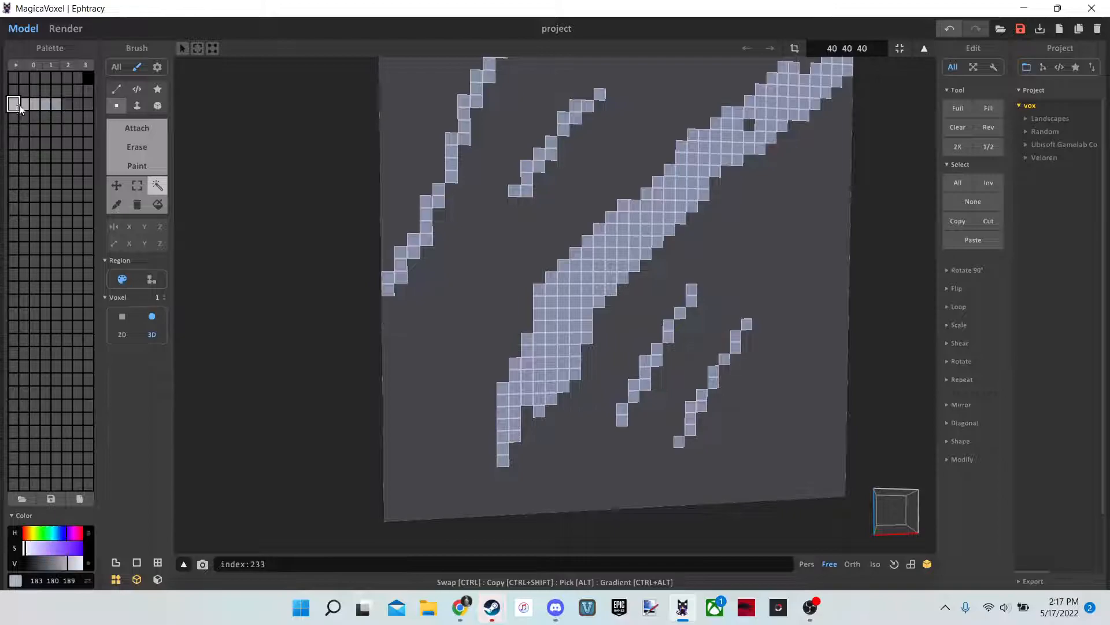
pyautogui.rightClick(26, 105)
pyautogui.click(51, 163)
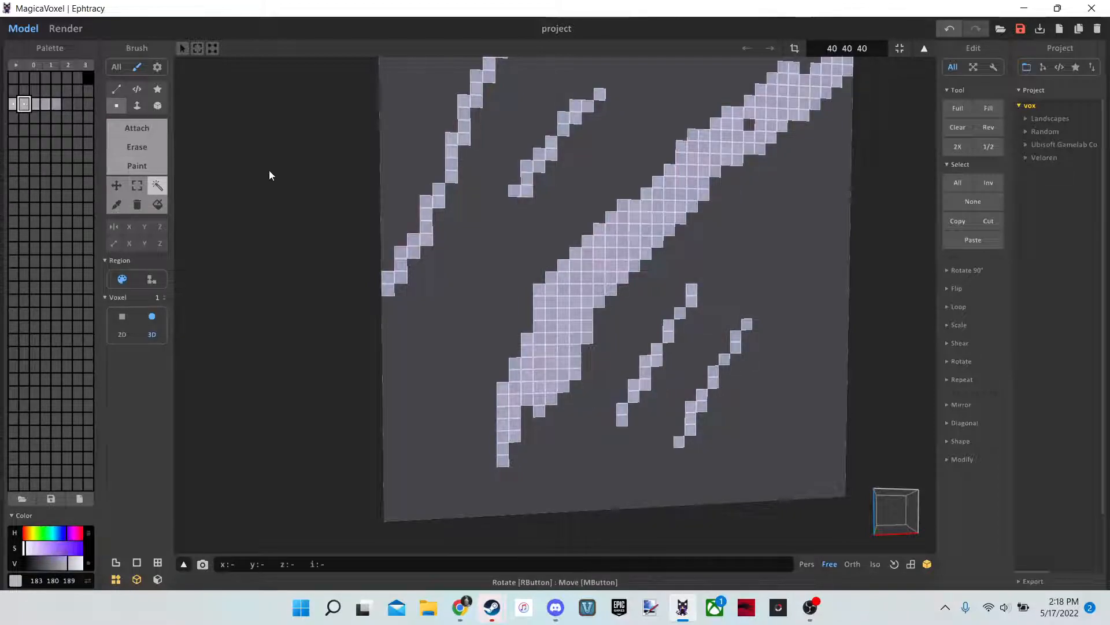
# Select the dark background voxels by colour and recolour them randomly with the fourth and fifth stone gradient swatches
pyautogui.click(430, 279)
pyautogui.keyDown('alt'); pyautogui.click(430, 279); pyautogui.keyUp('alt')
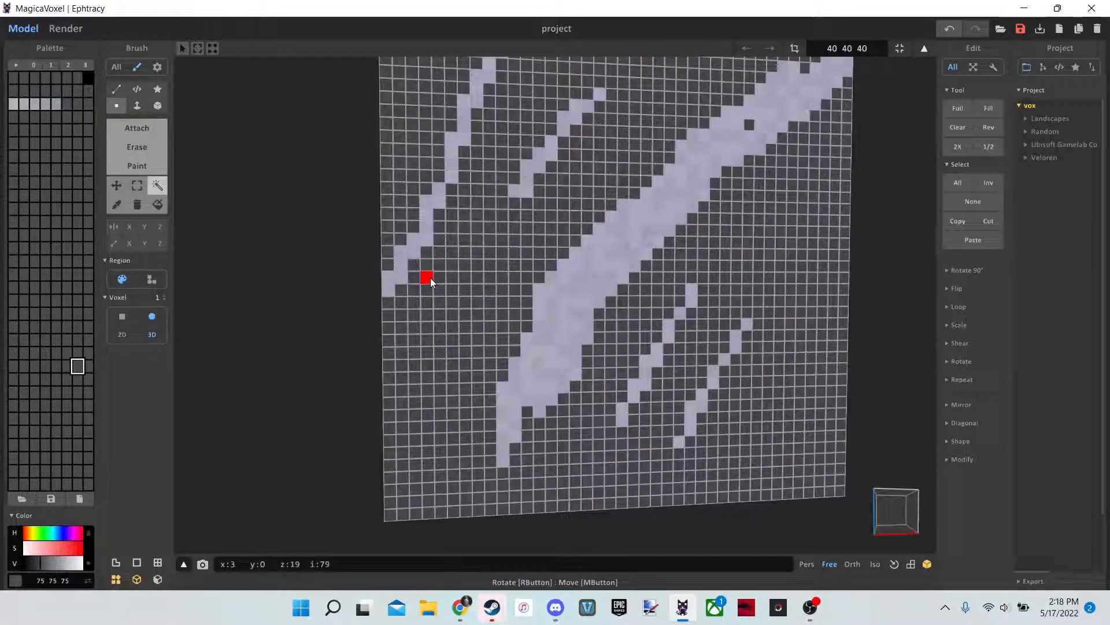
pyautogui.click(47, 105)
pyautogui.rightClick(46, 104)
pyautogui.click(76, 156)
# Examine the colour variation on the streaked cube face up close and from different angles
pyautogui.scroll(-8, 224, 192)
pyautogui.moveTo(222, 192); pyautogui.dragTo(213, 192, button='right')
pyautogui.scroll(5, 213, 192)
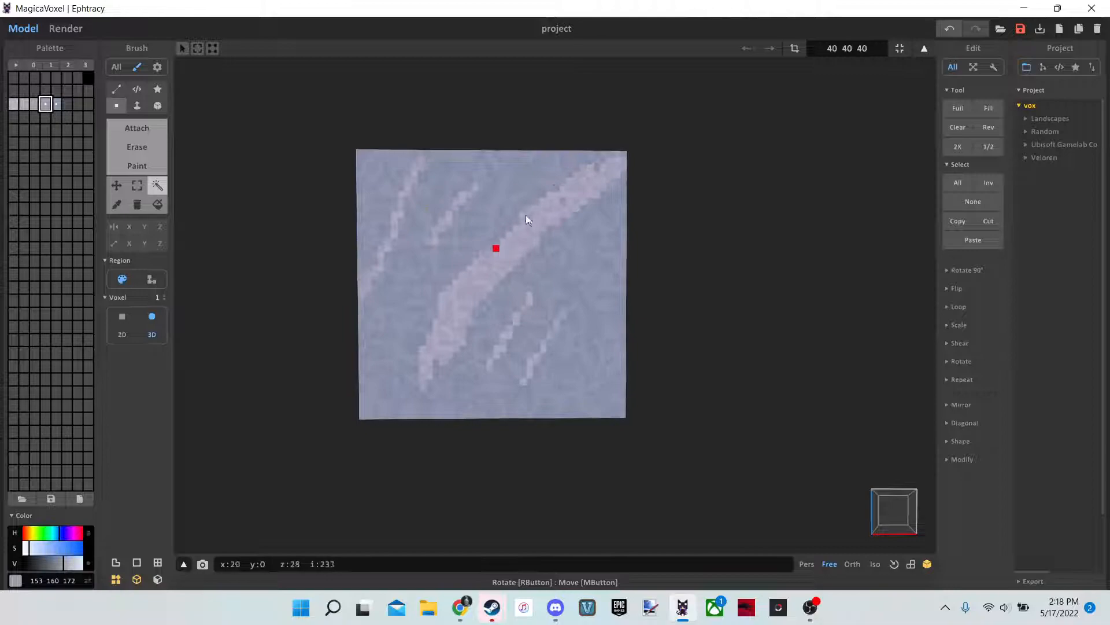
pyautogui.moveTo(494, 247); pyautogui.dragTo(674, 319, button='middle')
pyautogui.scroll(5, 568, 354)
pyautogui.moveTo(568, 355)
pyautogui.mouseDown(button='right')
pyautogui.moveTo(610, 350)
pyautogui.moveTo(685, 275)
pyautogui.moveTo(602, 359)
pyautogui.moveTo(632, 174)
pyautogui.moveTo(622, 199)
pyautogui.moveTo(588, 192)
pyautogui.moveTo(644, 193)
pyautogui.moveTo(466, 380)
pyautogui.moveTo(549, 318)
pyautogui.moveTo(537, 327)
pyautogui.moveTo(620, 313)
pyautogui.moveTo(595, 288)
pyautogui.mouseUp(button='right')
pyautogui.scroll(-3, 610, 351)
pyautogui.scroll(-5, 463, 384)
pyautogui.scroll(5, 464, 383)
pyautogui.scroll(-5, 549, 318)
pyautogui.scroll(3, 549, 318)
pyautogui.scroll(-2, 595, 287)
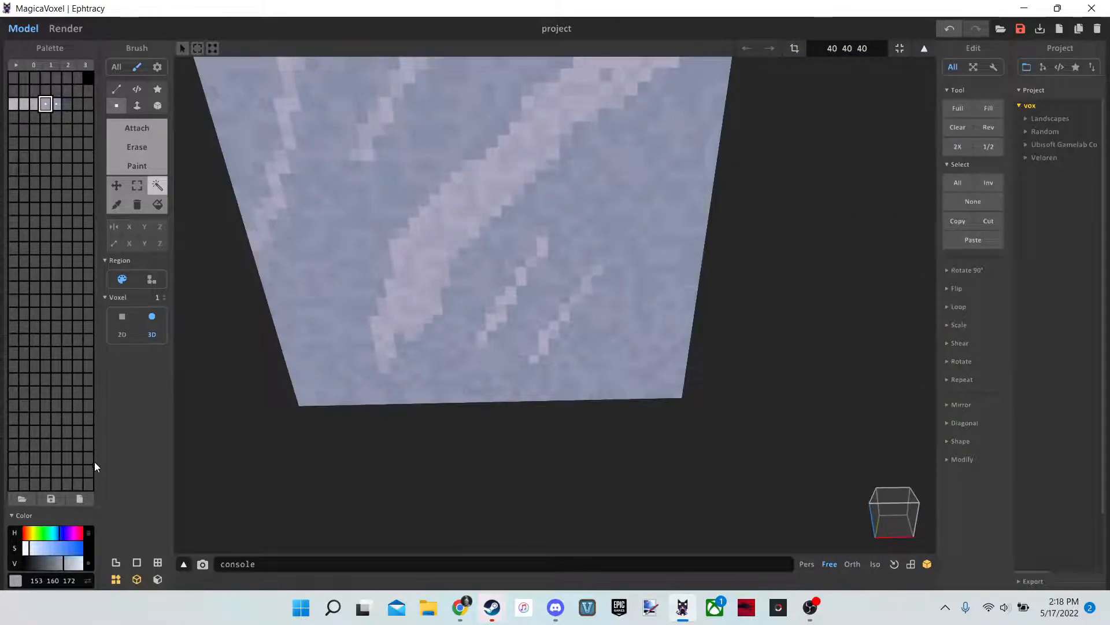
pyautogui.press('a')
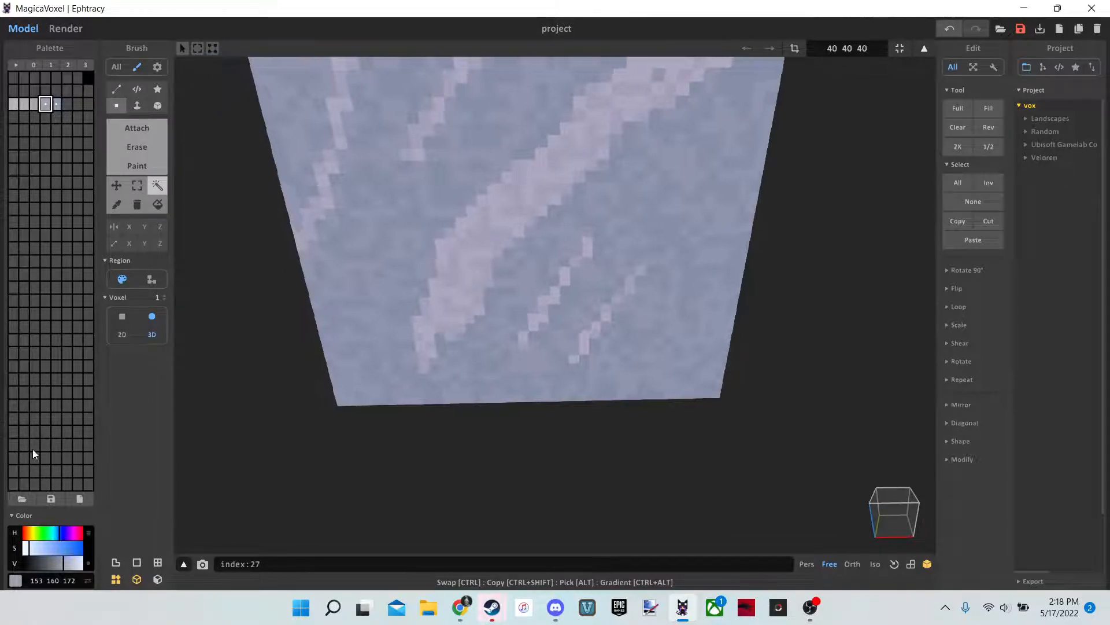
# Select all the grey swatches in the last three rows of the palette together
pyautogui.moveTo(13, 454); pyautogui.dragTo(76, 483)
pyautogui.moveTo(249, 415); pyautogui.dragTo(300, 383, button='right')
pyautogui.press('a')
pyautogui.press('s')
pyautogui.press('d')
pyautogui.moveTo(90, 482); pyautogui.dragTo(18, 459)
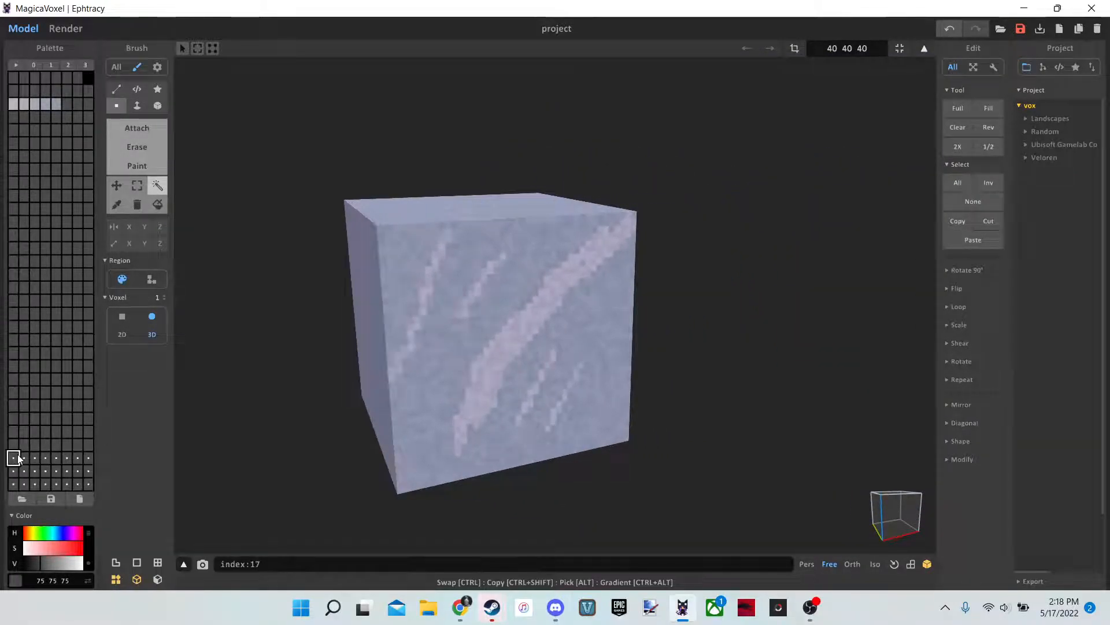
# Reduce the multiple-swatch selection to the single first swatch of the palette's third-to-last row
pyautogui.press('a')
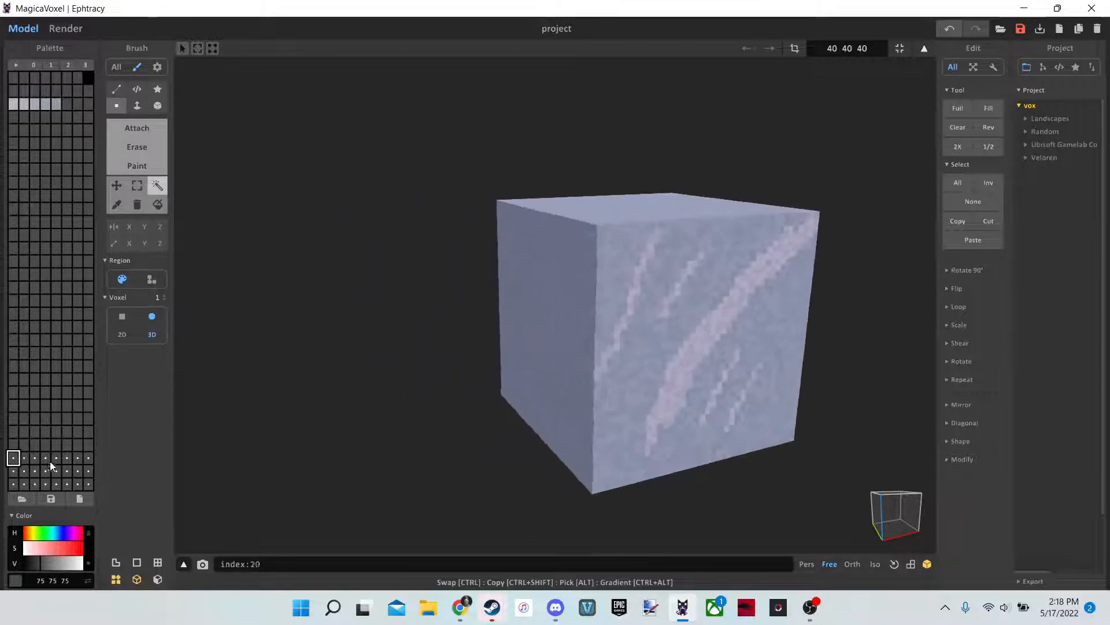
pyautogui.press('d')
pyautogui.press('w')
pyautogui.moveTo(301, 457); pyautogui.dragTo(287, 455, button='right')
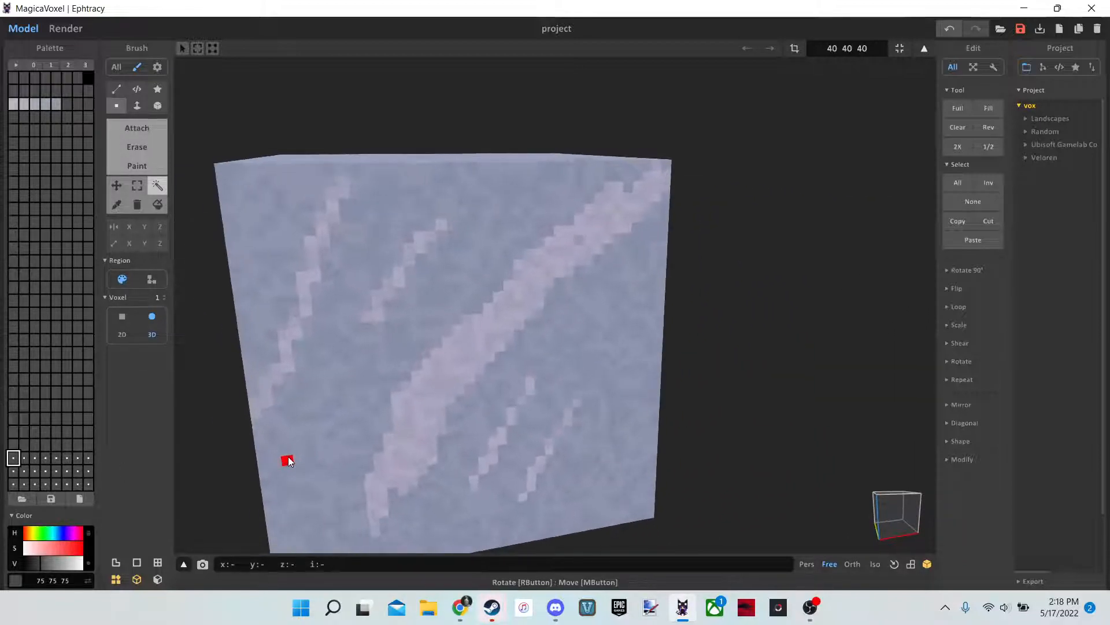
pyautogui.press('a')
pyautogui.moveTo(330, 422)
pyautogui.mouseDown(button='right')
pyautogui.moveTo(453, 441)
pyautogui.moveTo(317, 429)
pyautogui.mouseUp(button='right')
pyautogui.press('s')
pyautogui.press('d')
pyautogui.press('d')
pyautogui.press('s')
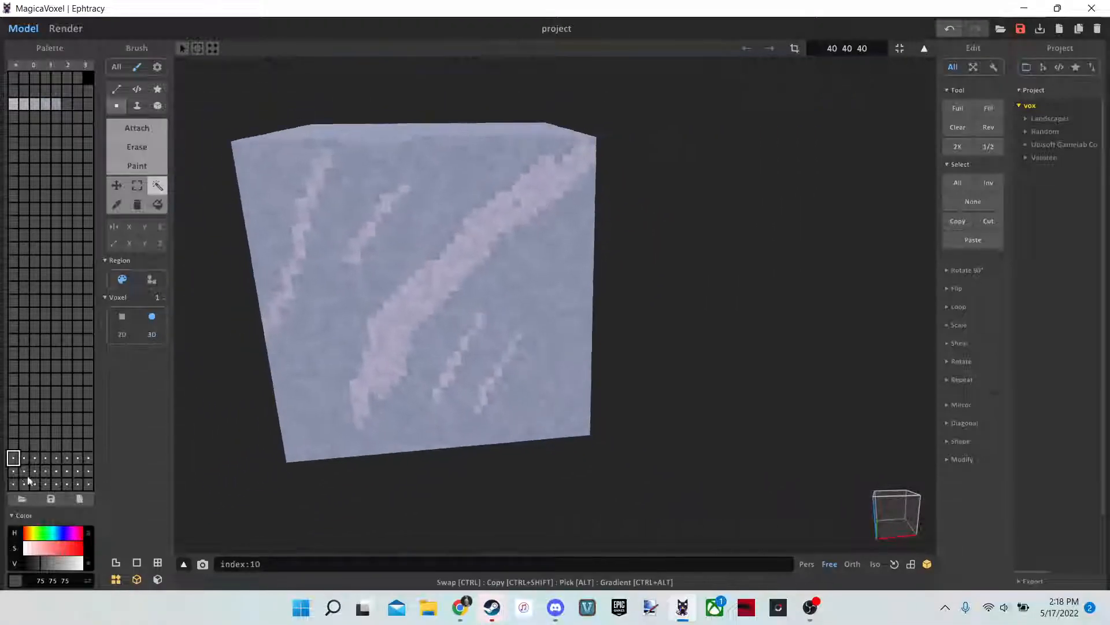
pyautogui.click(16, 459)
pyautogui.press('w')
pyautogui.press('w')
pyautogui.press('s')
pyautogui.press('a')
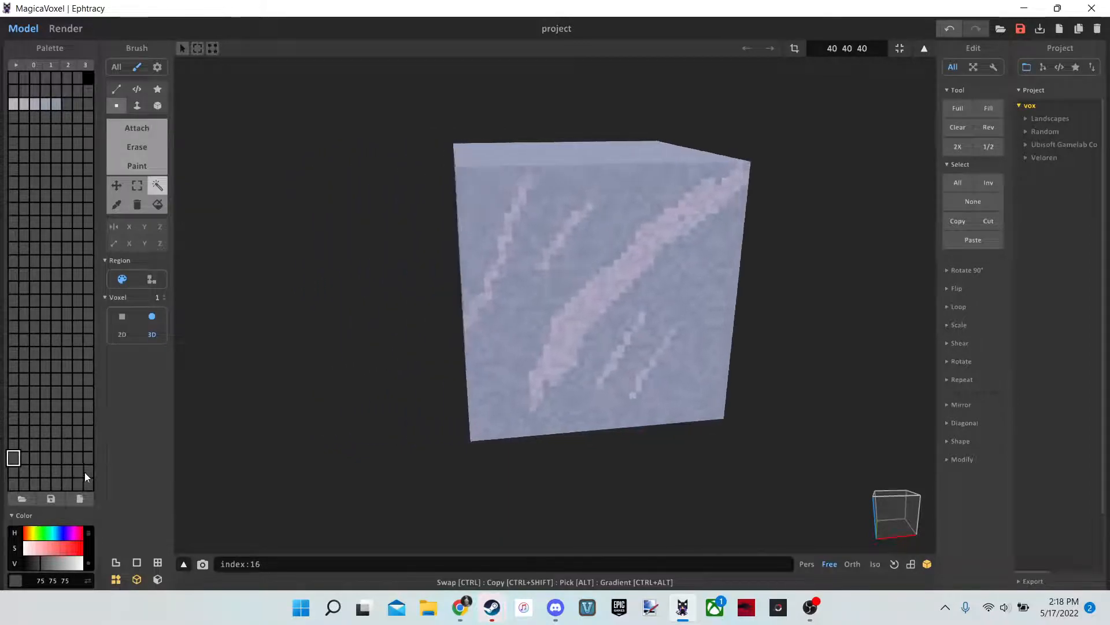
pyautogui.press('d')
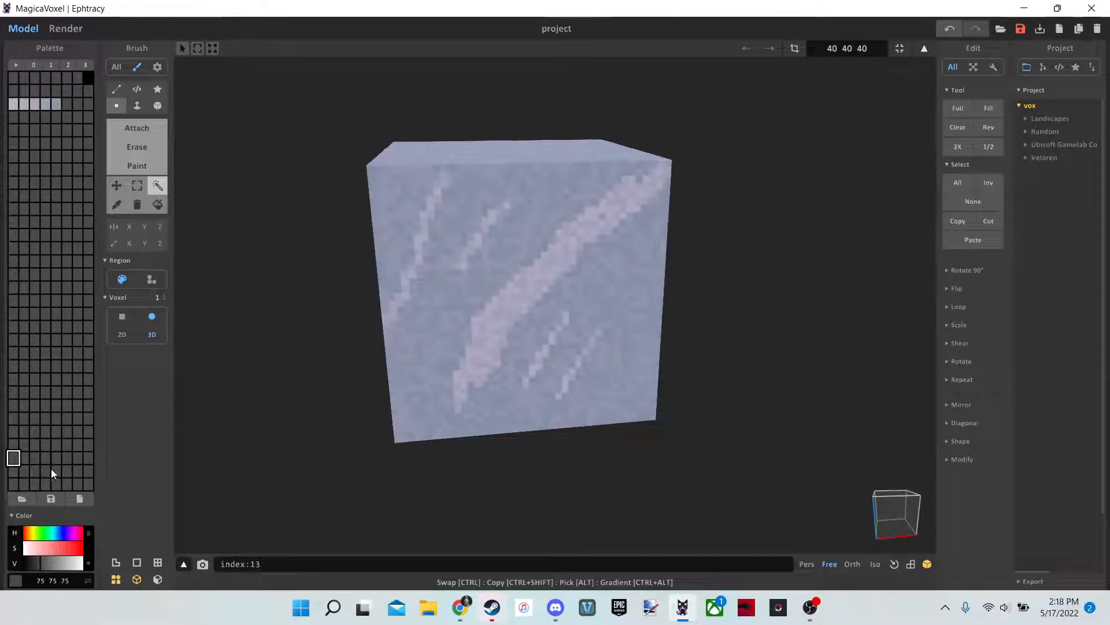
pyautogui.press('w')
pyautogui.press('a')
pyautogui.press('w')
pyautogui.moveTo(253, 416); pyautogui.dragTo(233, 413, button='right')
pyautogui.press('d')
pyautogui.press('s')
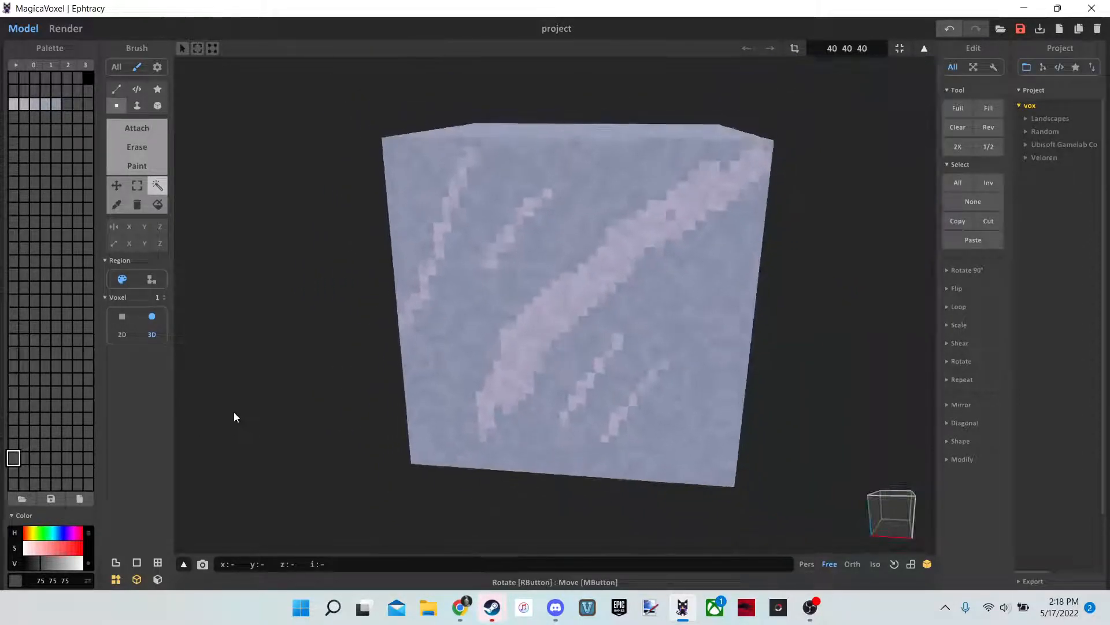
pyautogui.press('d')
pyautogui.press('w')
pyautogui.press('w')
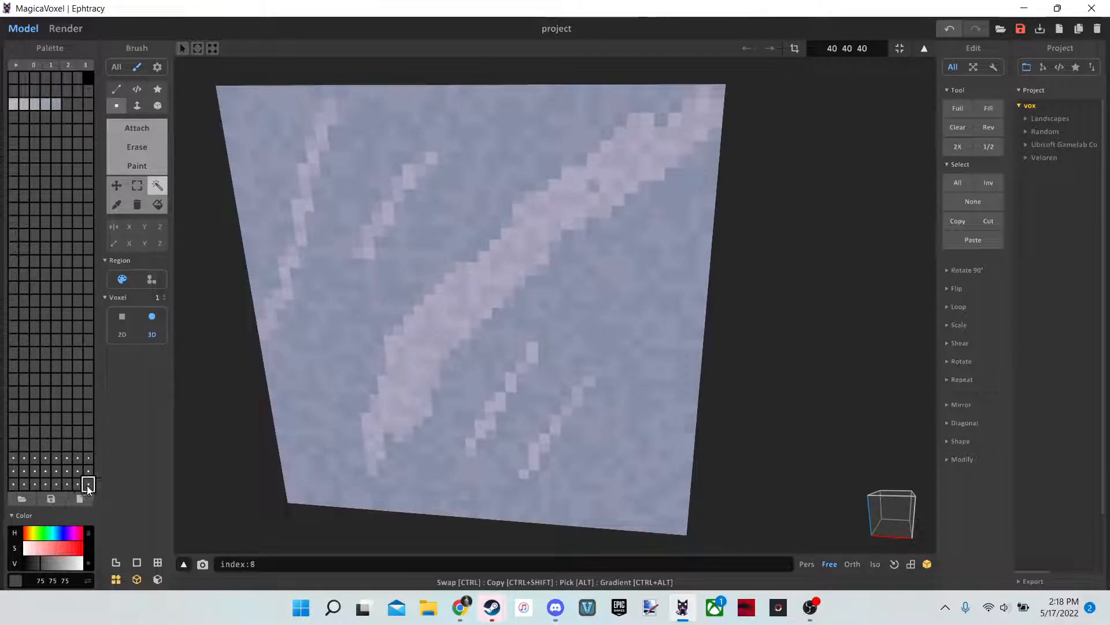
# Select the block of swatches from the stone gradient row downwards, and replace that selection with the palette's last three rows
pyautogui.moveTo(1, 354); pyautogui.dragTo(13, 84)
pyautogui.moveTo(8, 84); pyautogui.dragTo(8, 127)
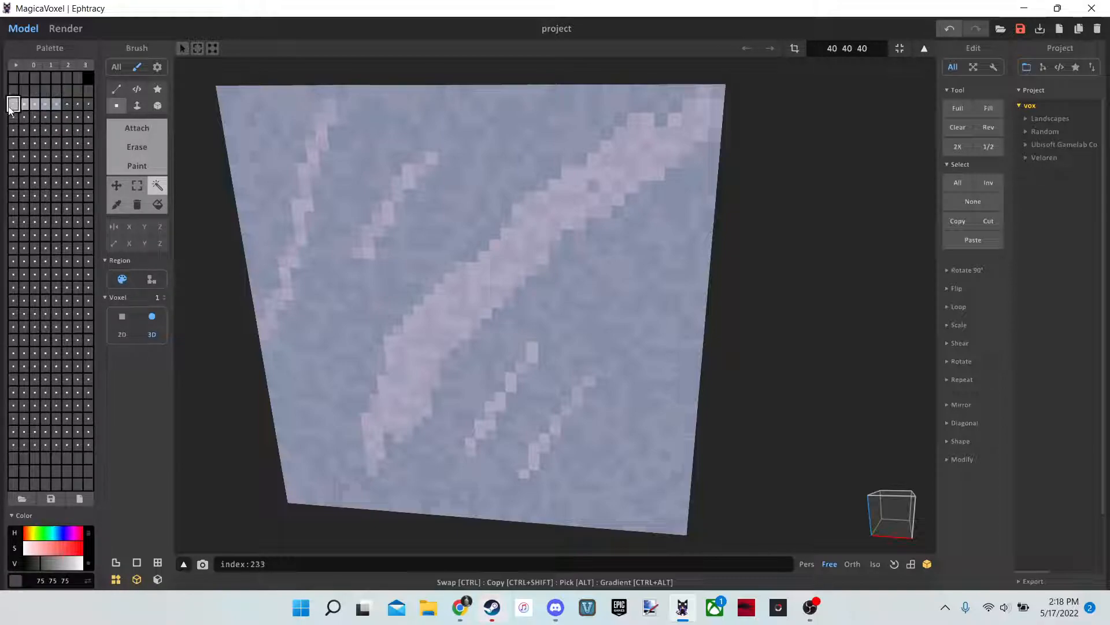
pyautogui.moveTo(20, 79); pyautogui.dragTo(59, 212)
pyautogui.moveTo(92, 463); pyautogui.dragTo(93, 478)
pyautogui.moveTo(25, 477); pyautogui.dragTo(19, 484)
pyautogui.moveTo(282, 399); pyautogui.dragTo(389, 395, button='middle')
pyautogui.moveTo(389, 395); pyautogui.dragTo(453, 396, button='right')
pyautogui.scroll(4, 428, 386)
pyautogui.scroll(-8, 434, 386)
pyautogui.press('d')
pyautogui.press('w')
pyautogui.scroll(-5, 454, 395)
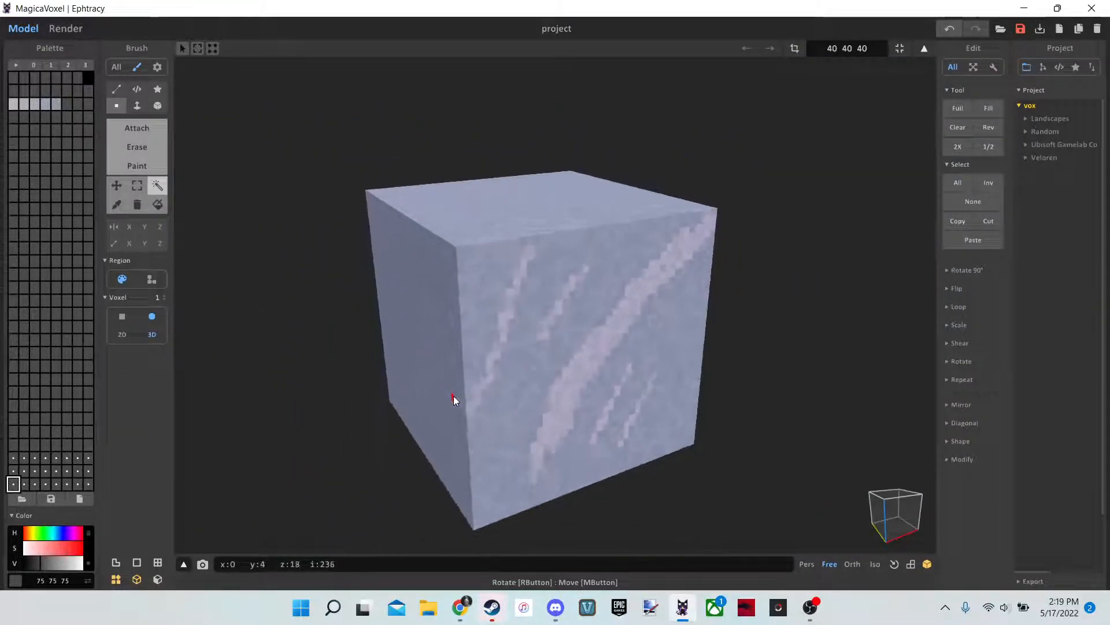